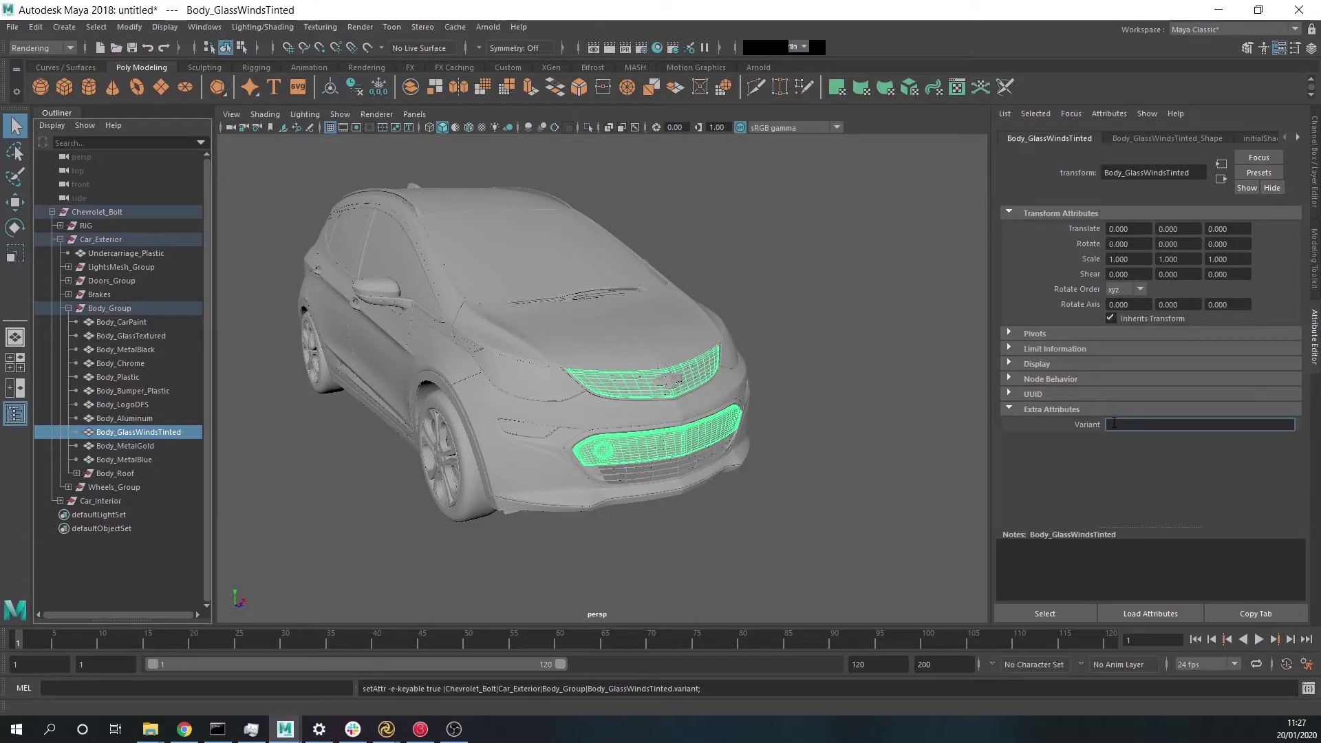
Enter glass01 as a Variant value, type the variant attribute name, and view the car from the side
text(glas)
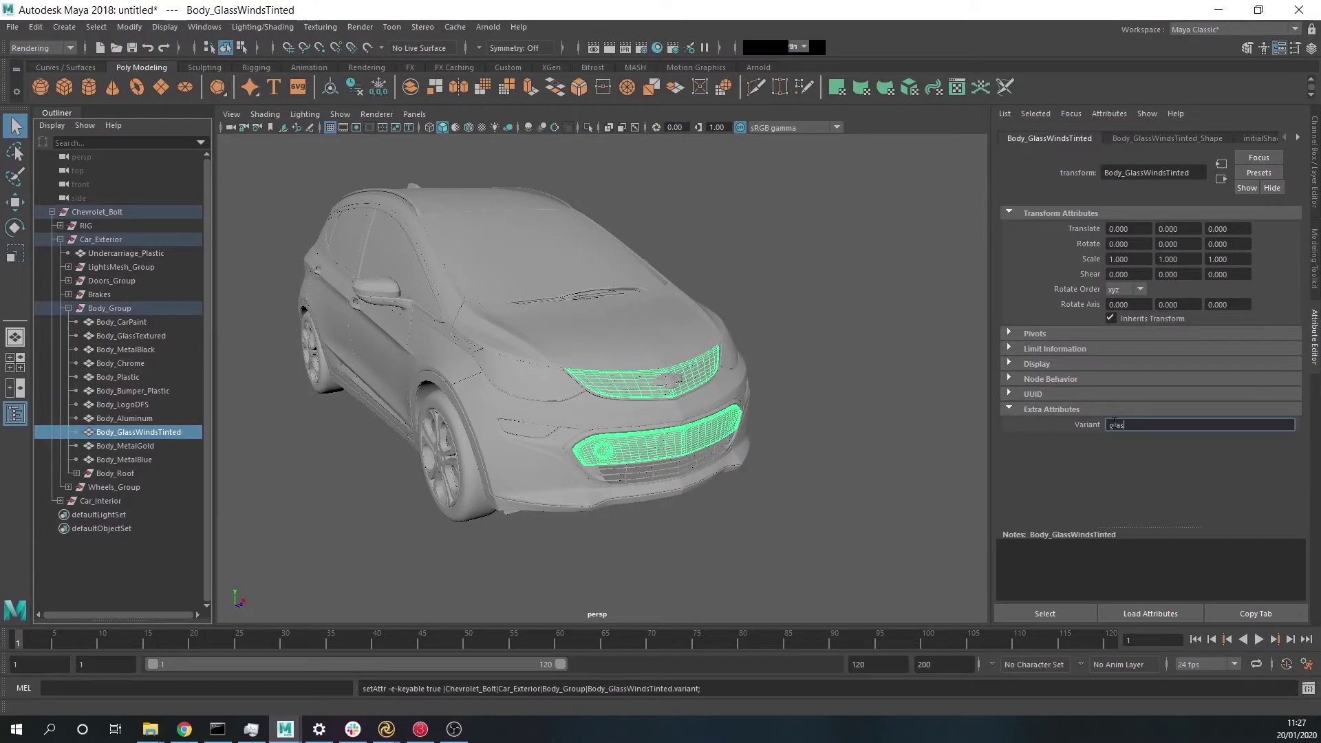
text(s01)
key(Return)
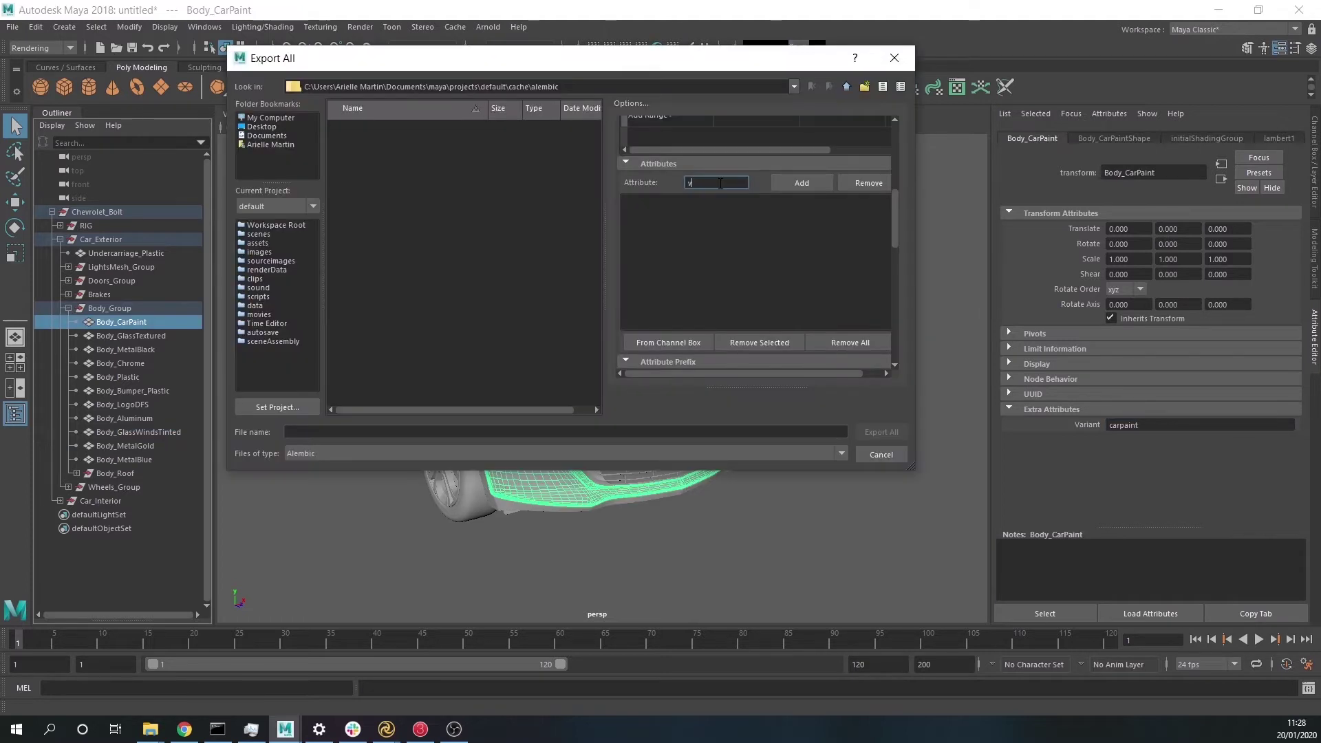
text(ariant.value")=="carpaint"})
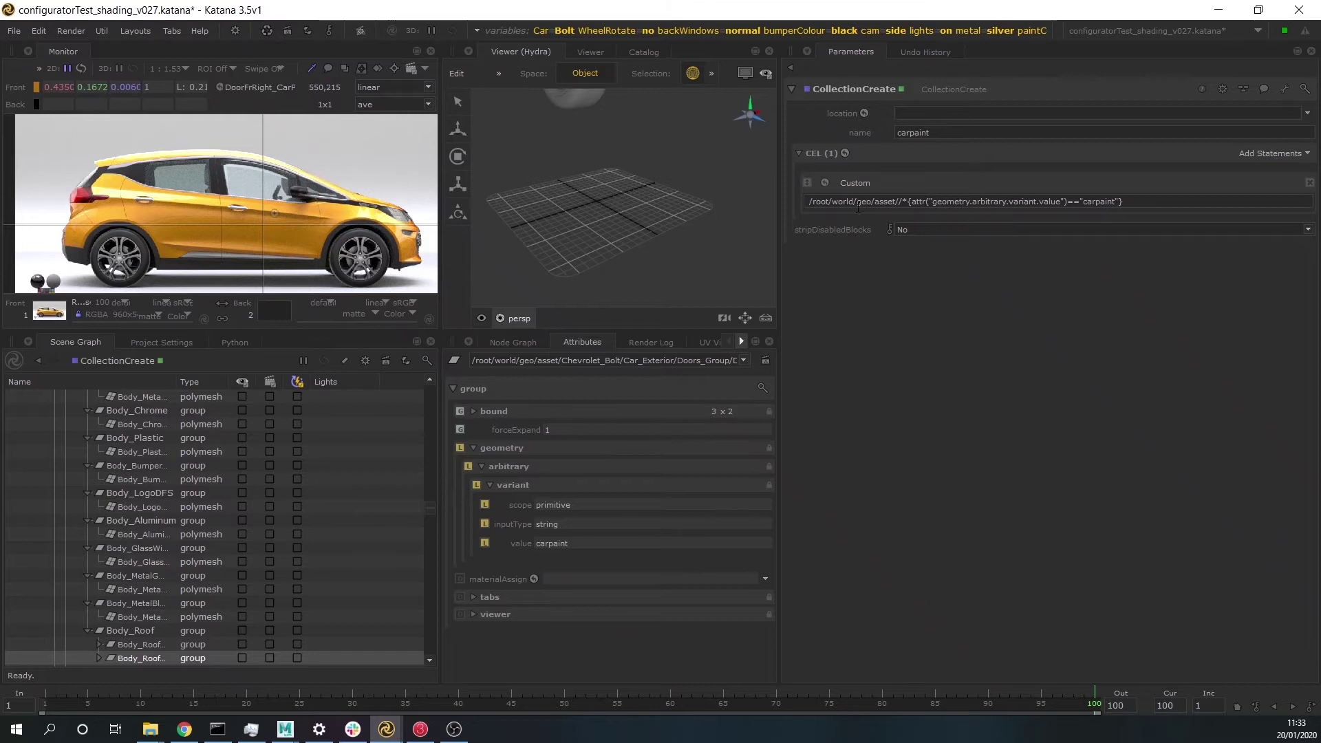
key(f)
alt+drag(662, 198, 687, 185)
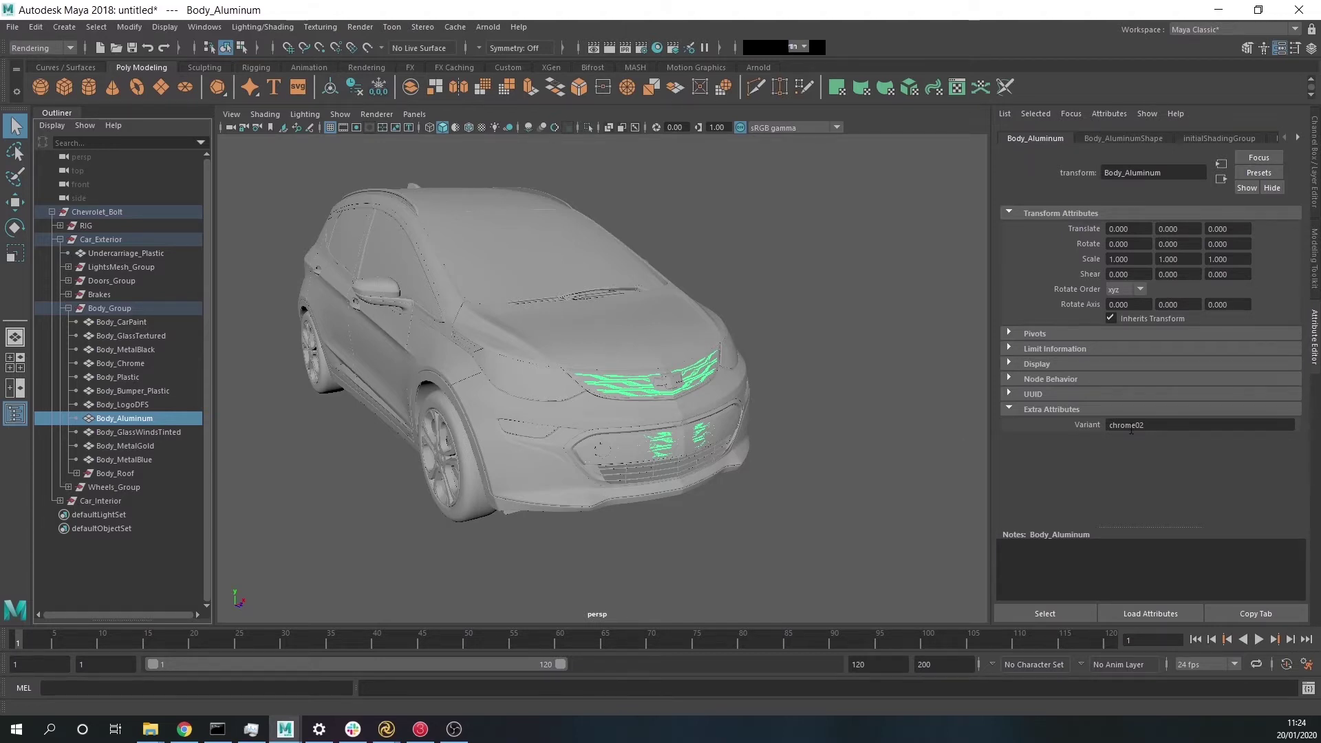
Review the variants on Body_LogoDFS, Body_Bumper_Plastic, Body_Plastic and Body_Chrome, then select Body_GlassWindsTinted
click(141, 404)
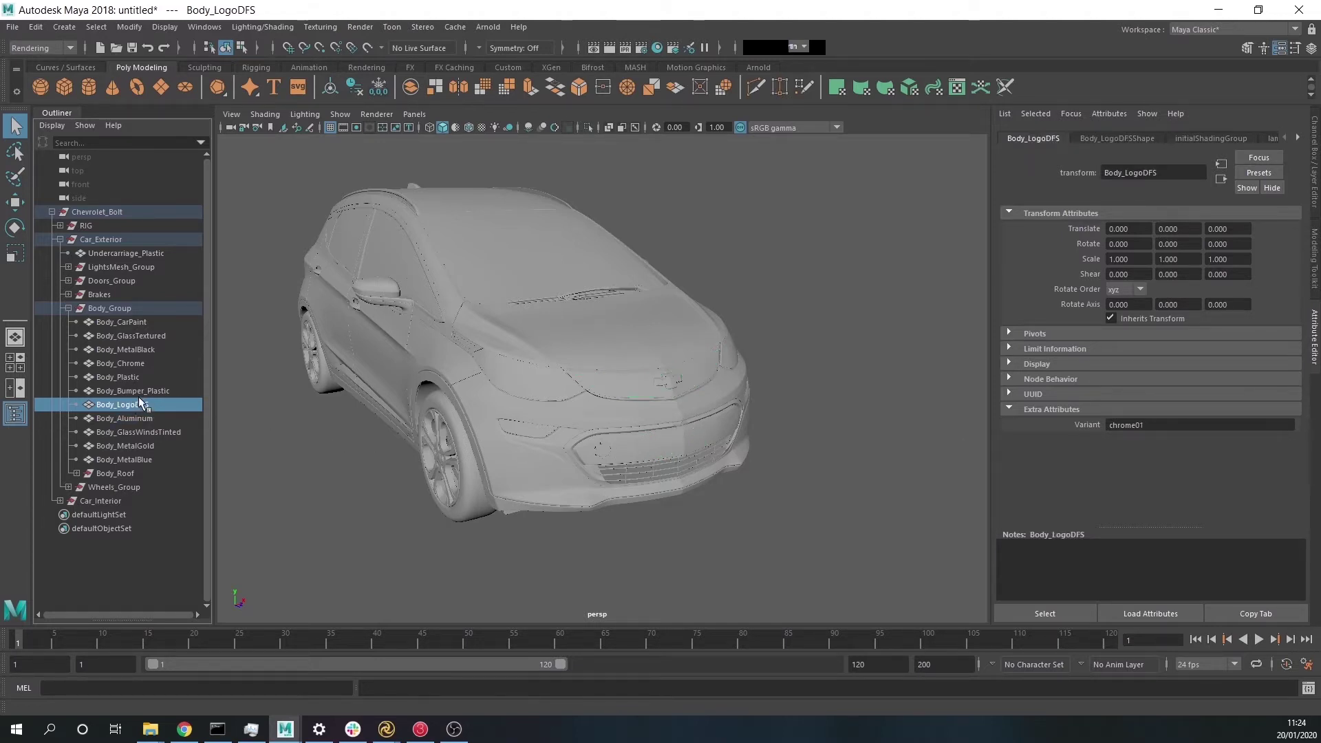
click(140, 390)
click(126, 380)
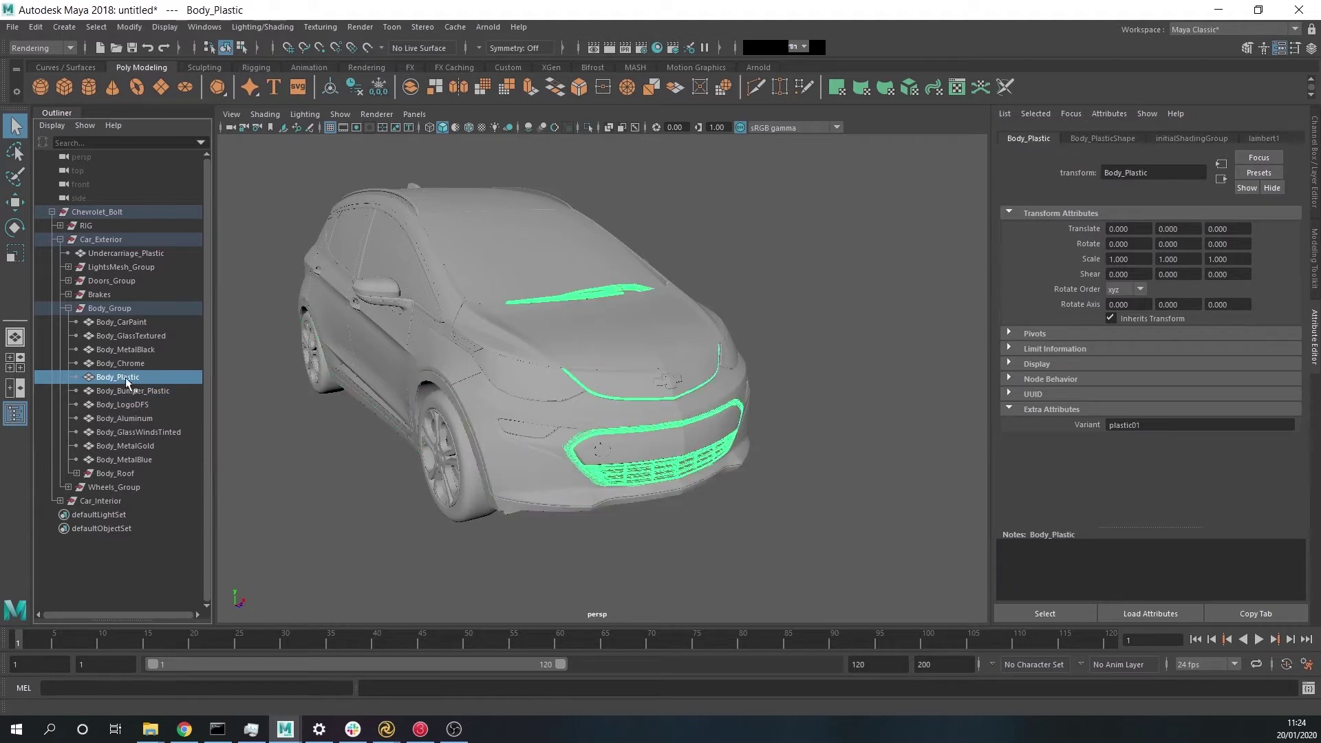
click(133, 365)
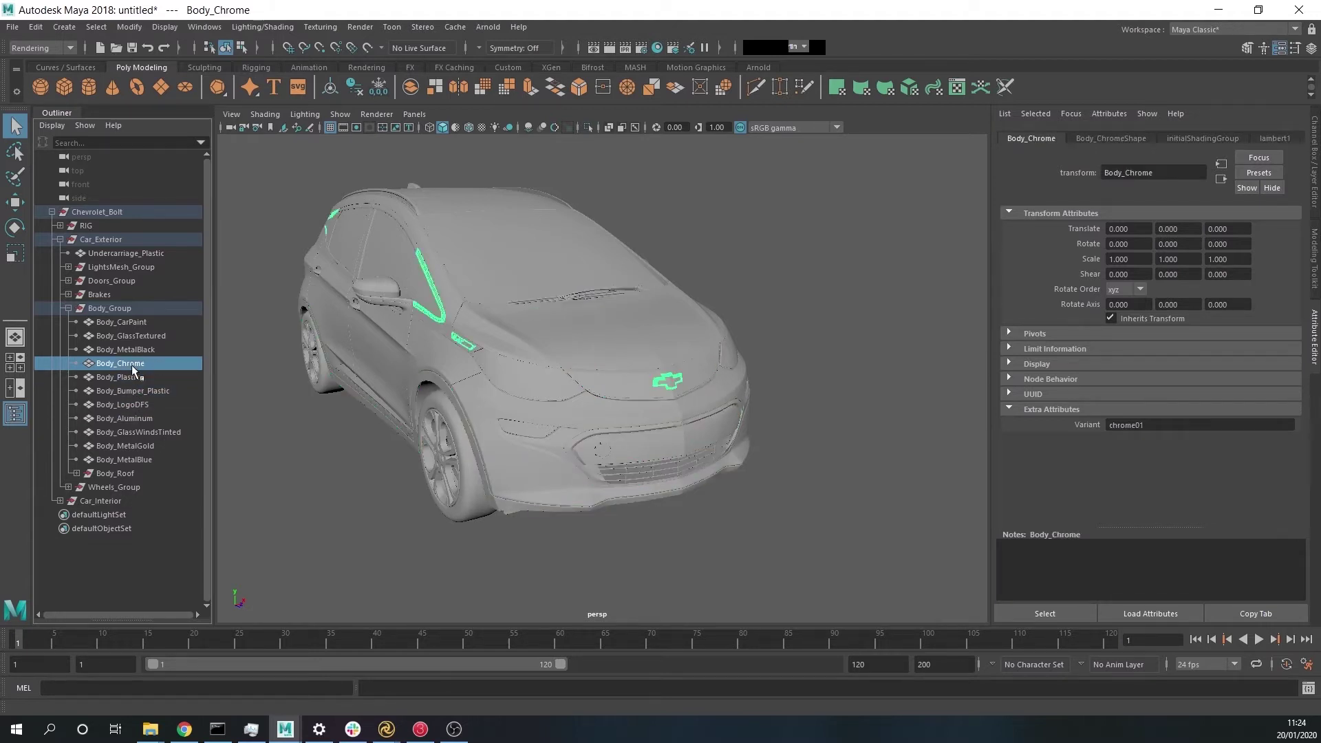
click(156, 433)
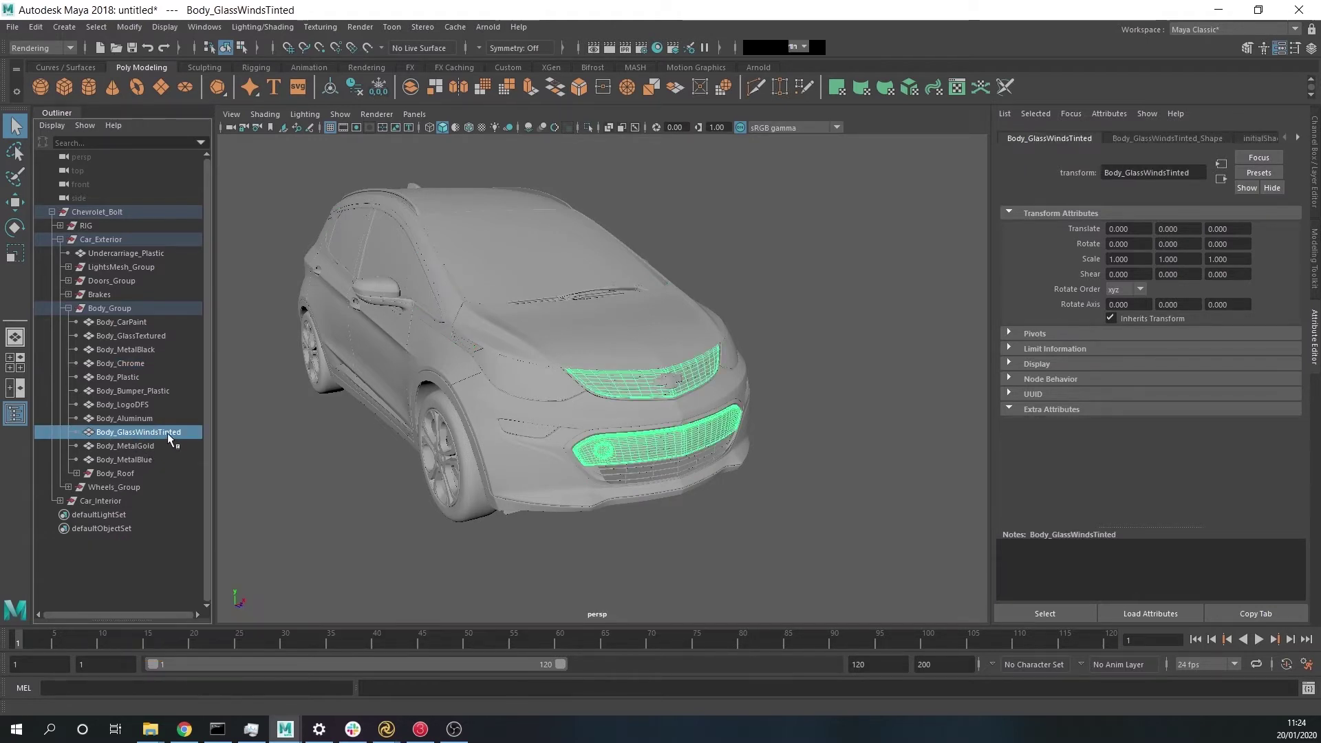
Choose Attributes > Add Attributes in the Attribute Editor for Body_GlassWindsTinted
click(1315, 187)
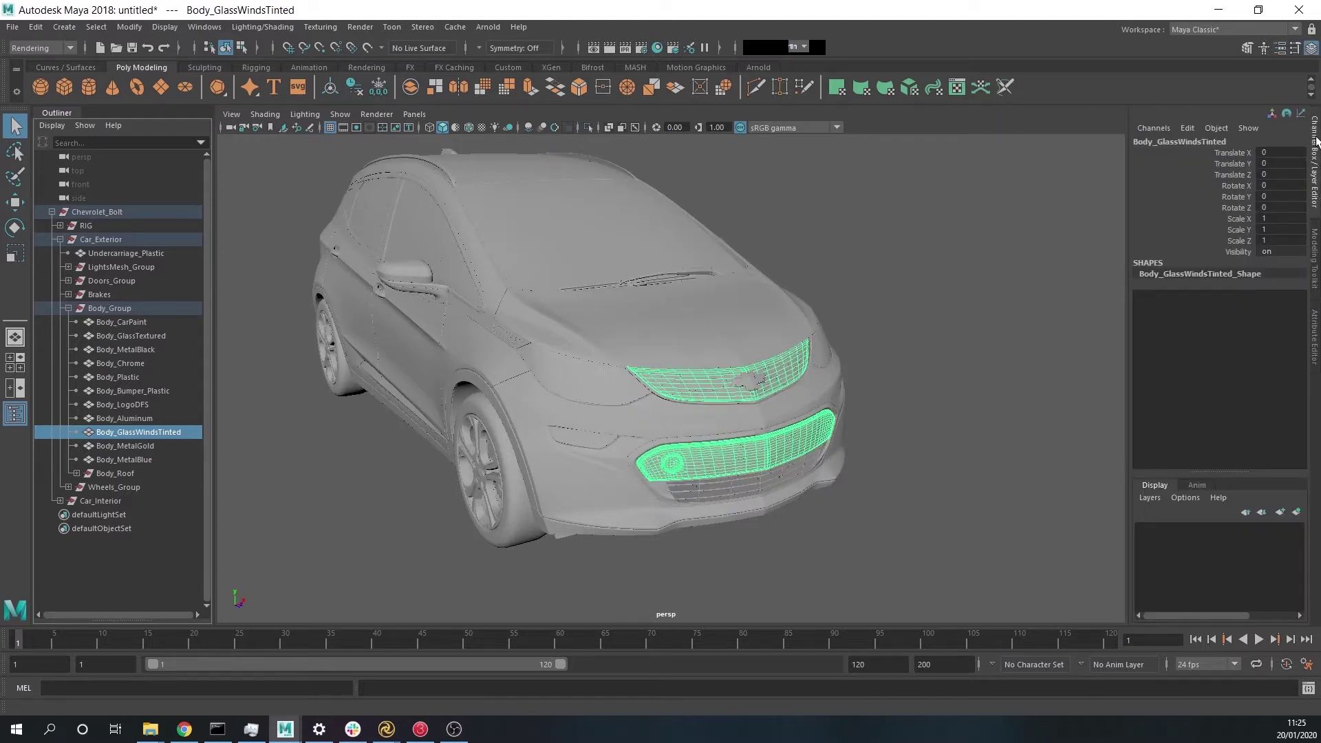
click(1188, 129)
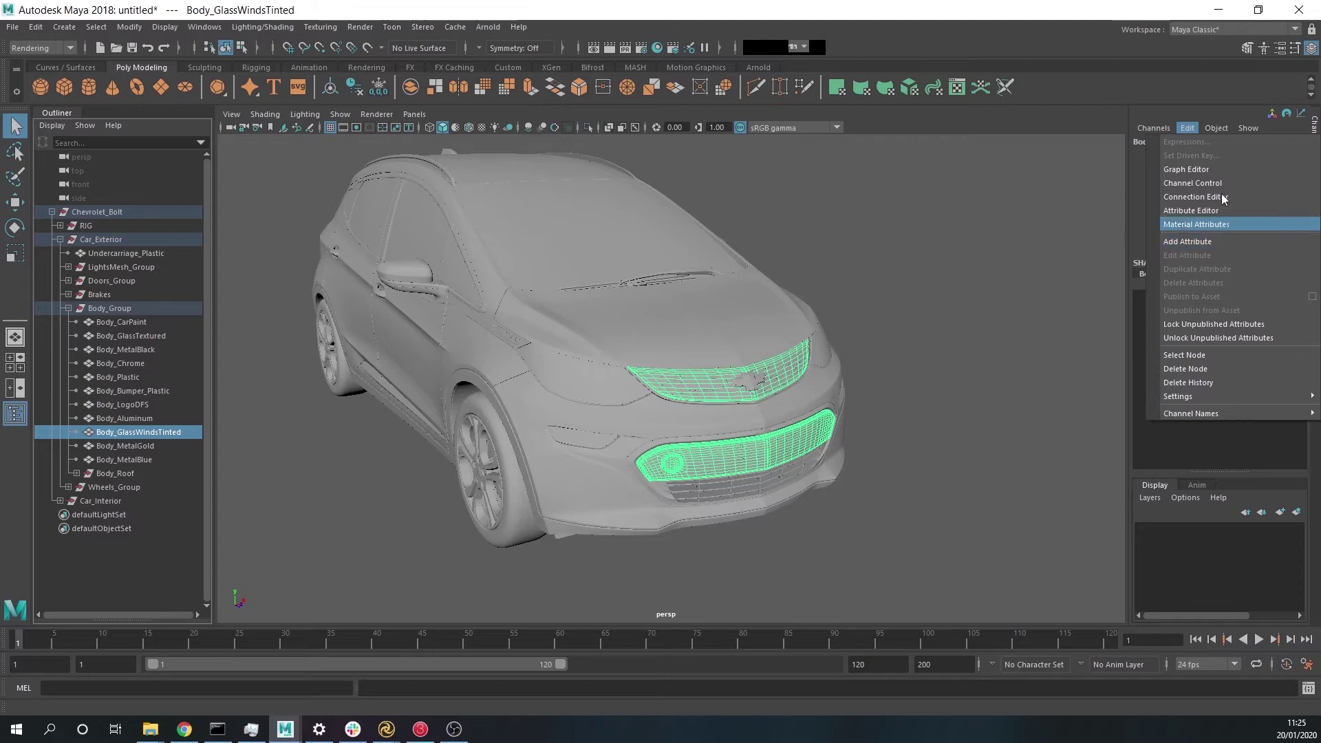
click(1220, 127)
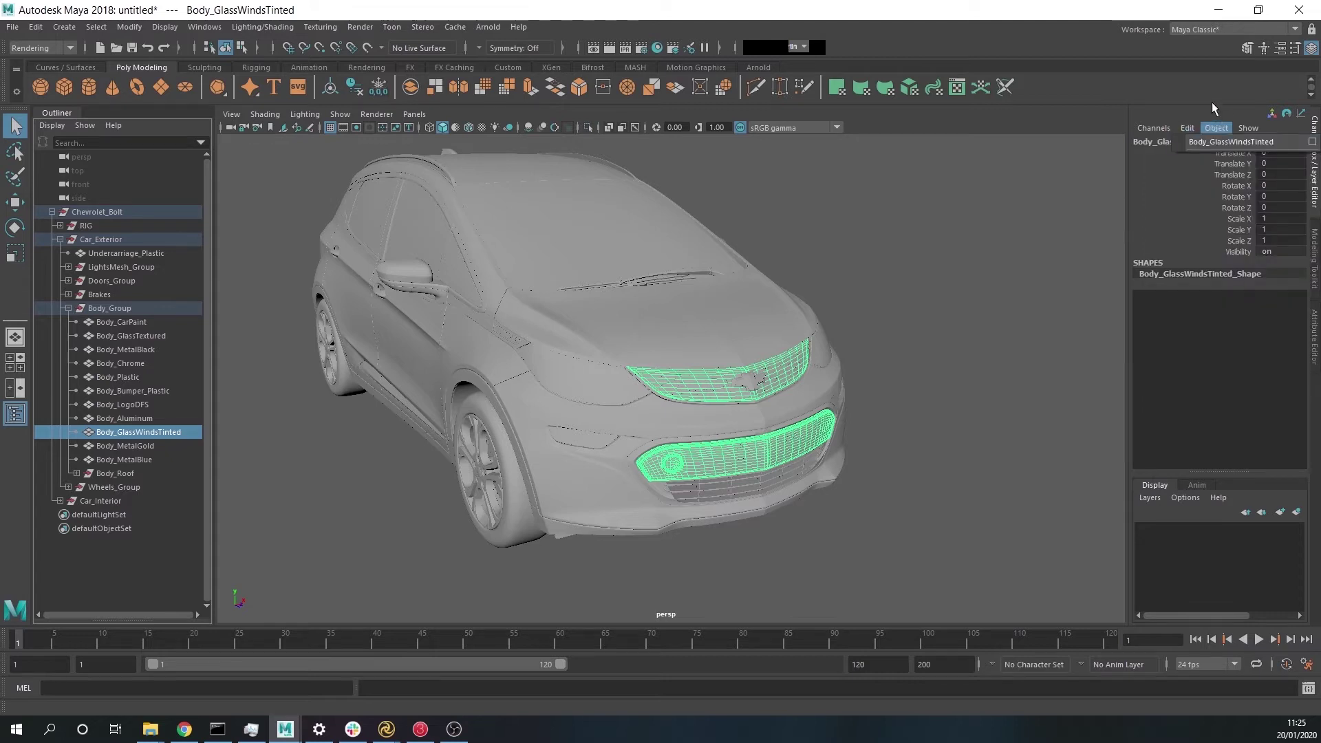
click(1315, 339)
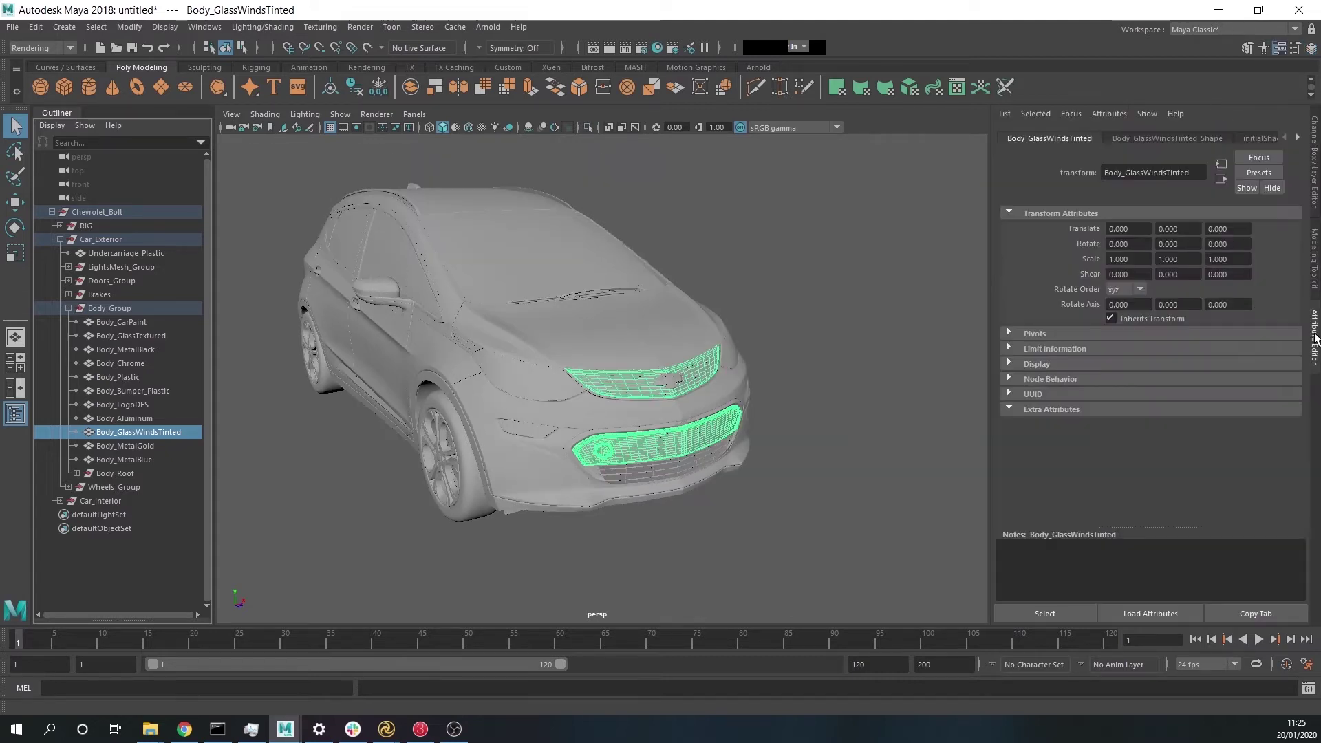
click(1114, 116)
click(1124, 126)
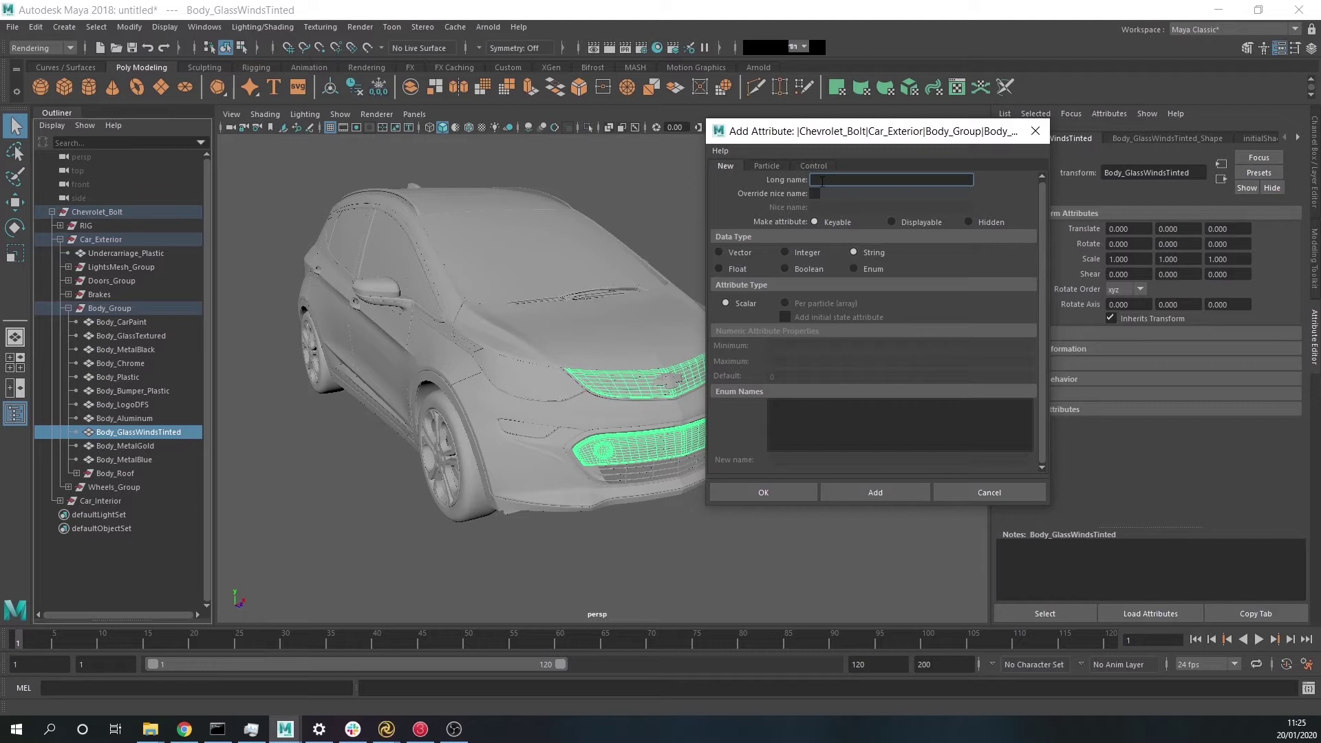
Add a String attribute with the long name 'variant' to Body_GlassWindsTinted
text(ariant)
click(862, 492)
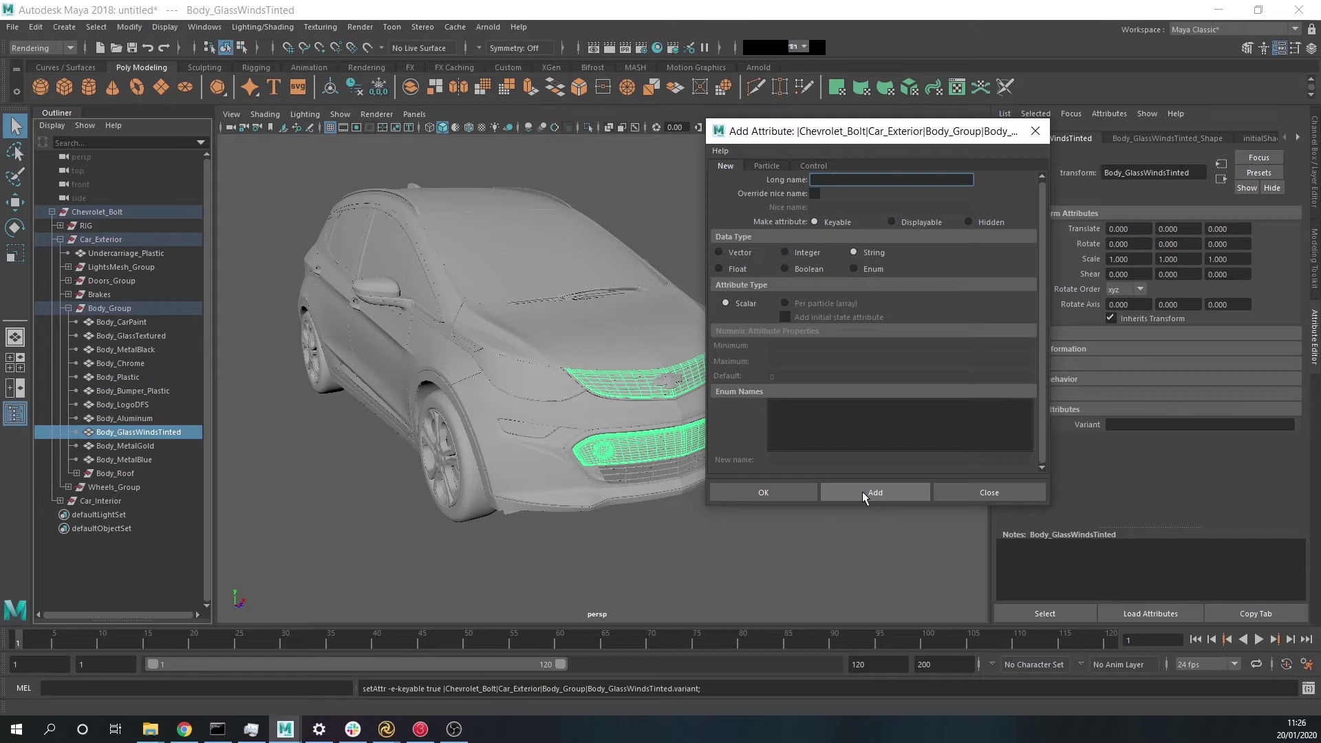
Close the Add Attribute dialog and set Body_GlassWindsTinted's Variant to glass01
click(972, 493)
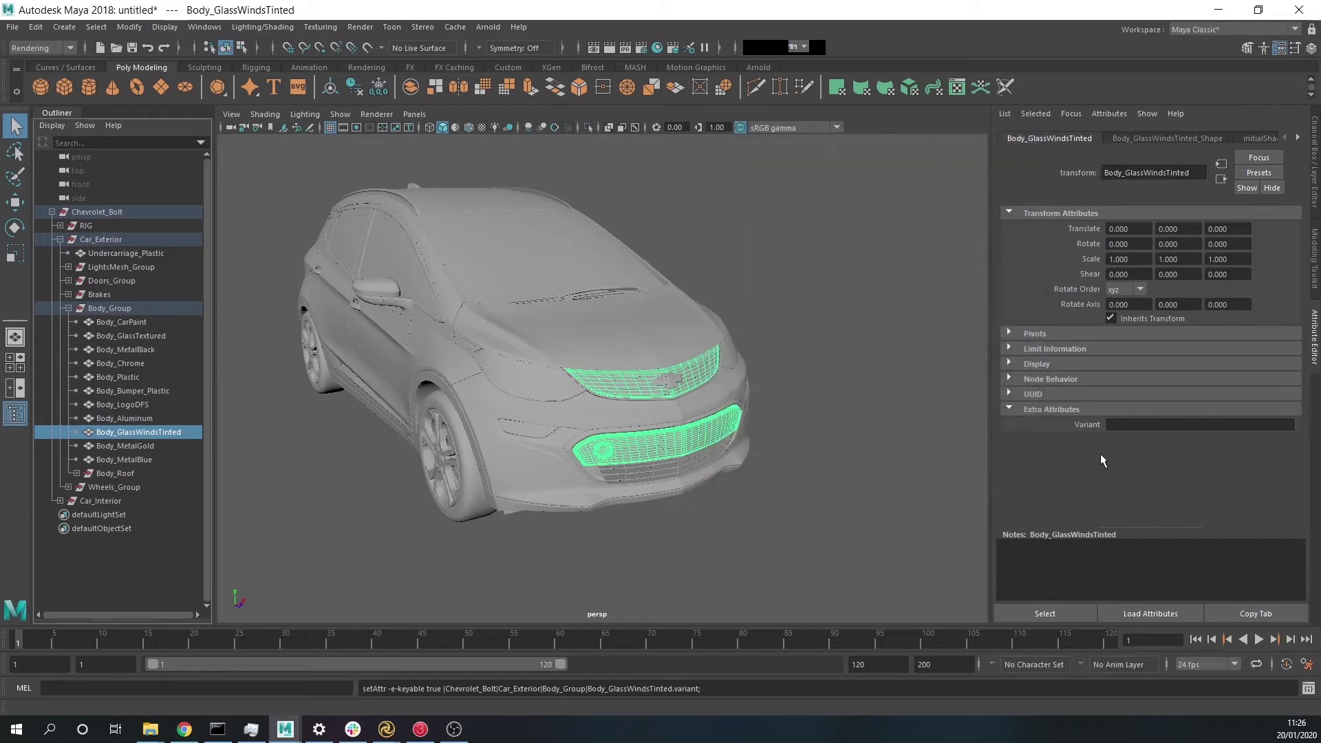
click(1121, 425)
text(glass01)
key(Return)
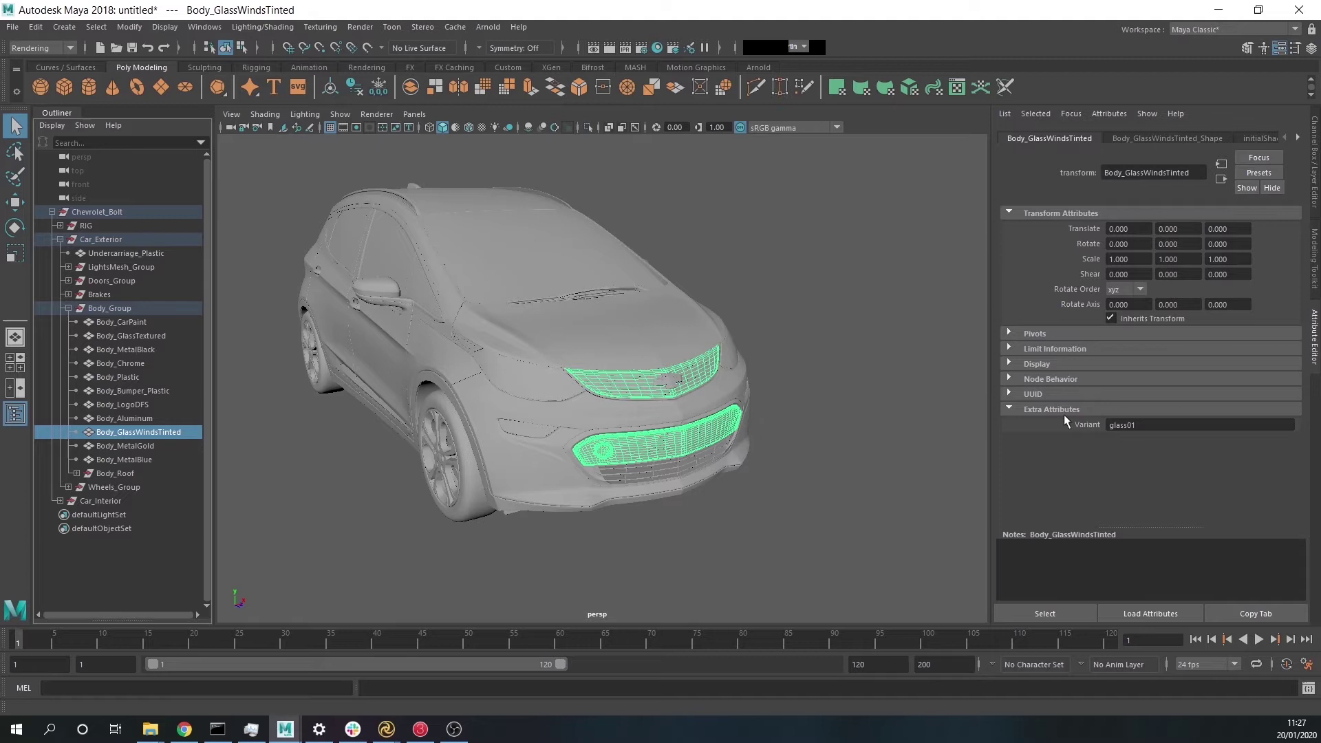
Check the Variant values of Body_Aluminum, LogoDFS, Plastic, Chrome, MetalBlack, GlassTextured and CarPaint (carpaint)
click(125, 418)
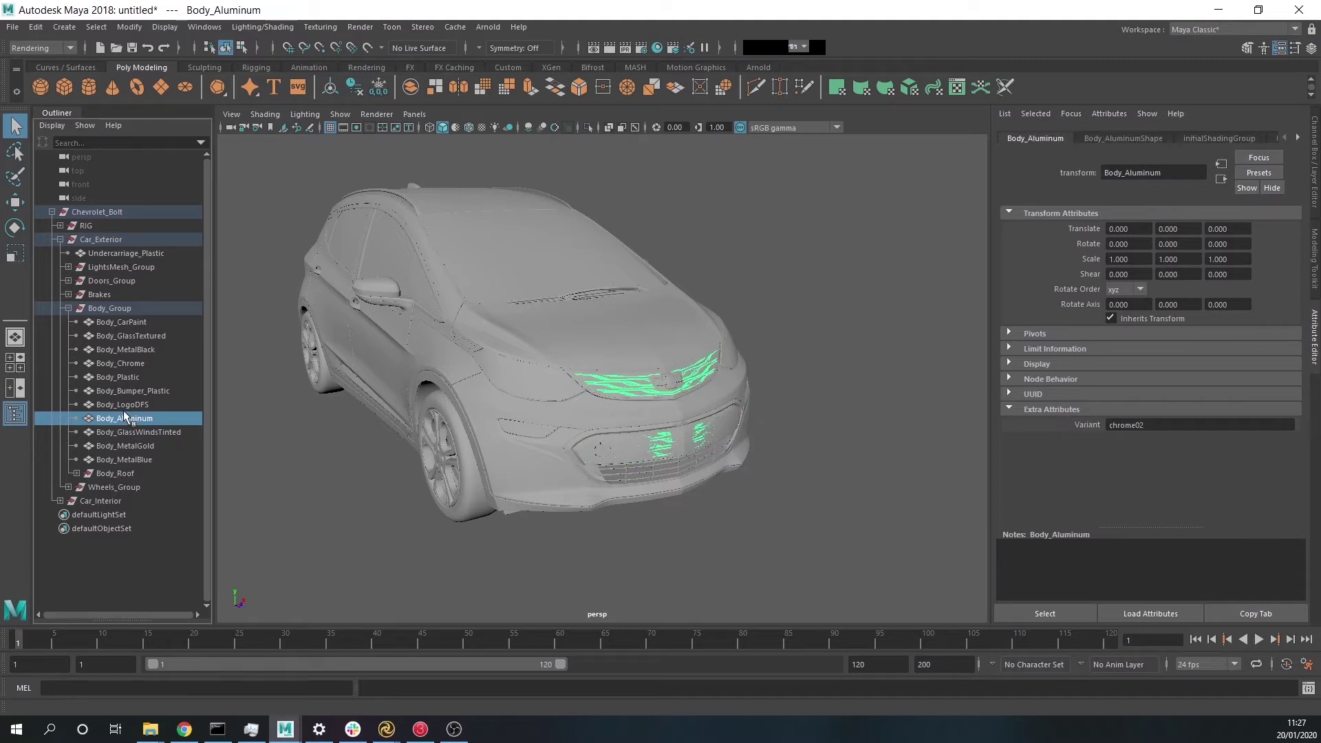
click(127, 405)
click(126, 377)
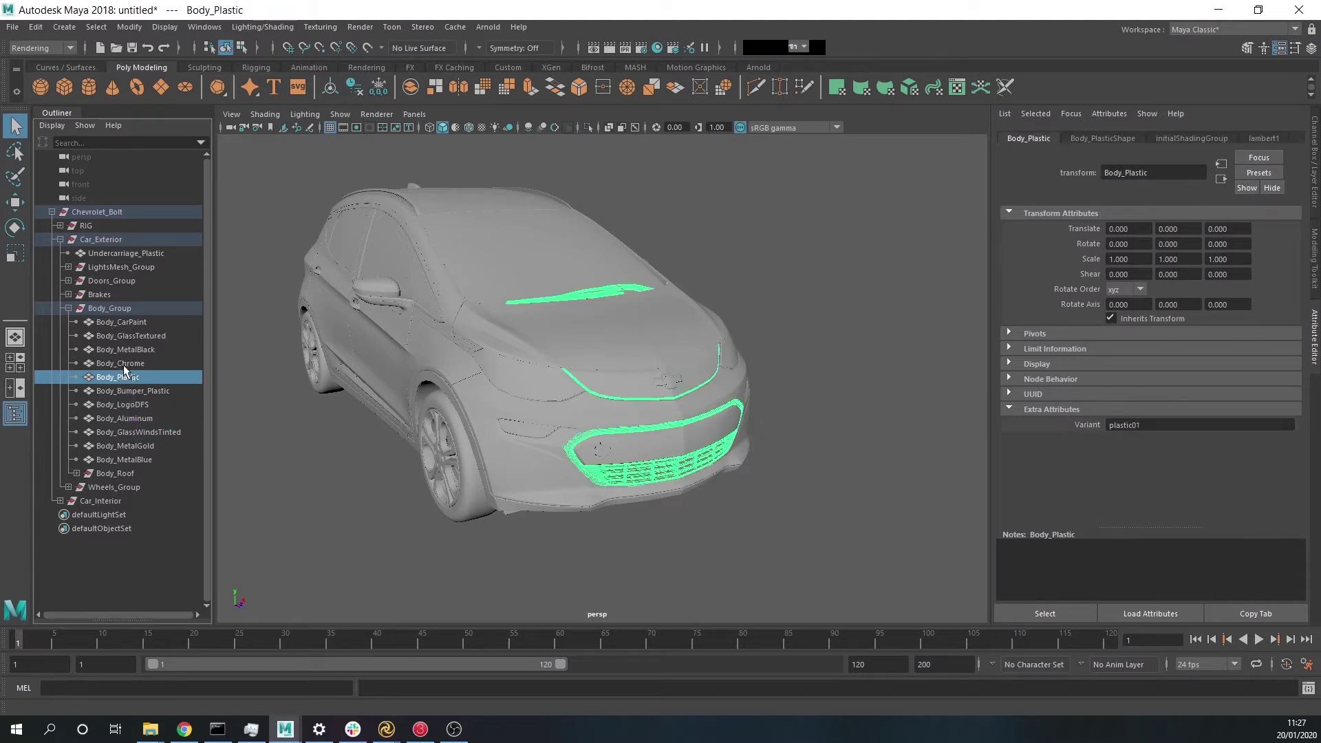
click(125, 364)
click(126, 350)
click(128, 336)
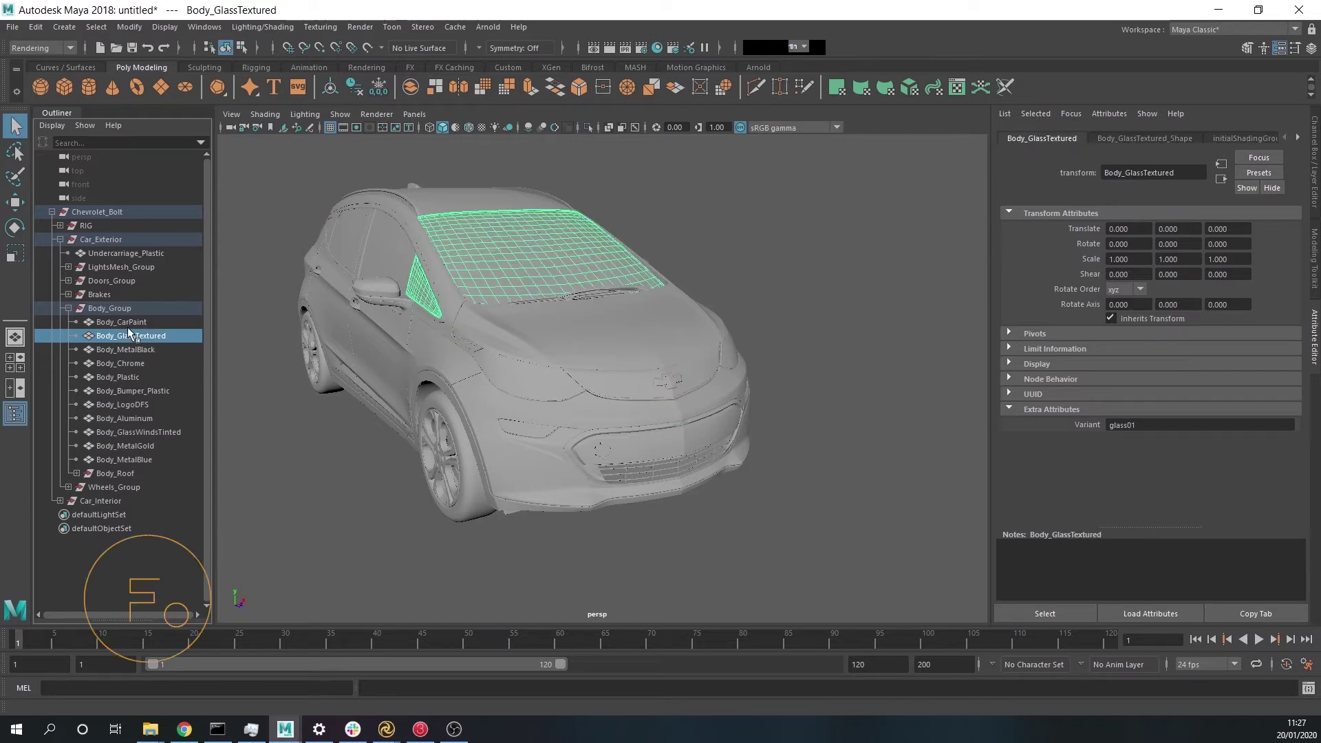
click(128, 328)
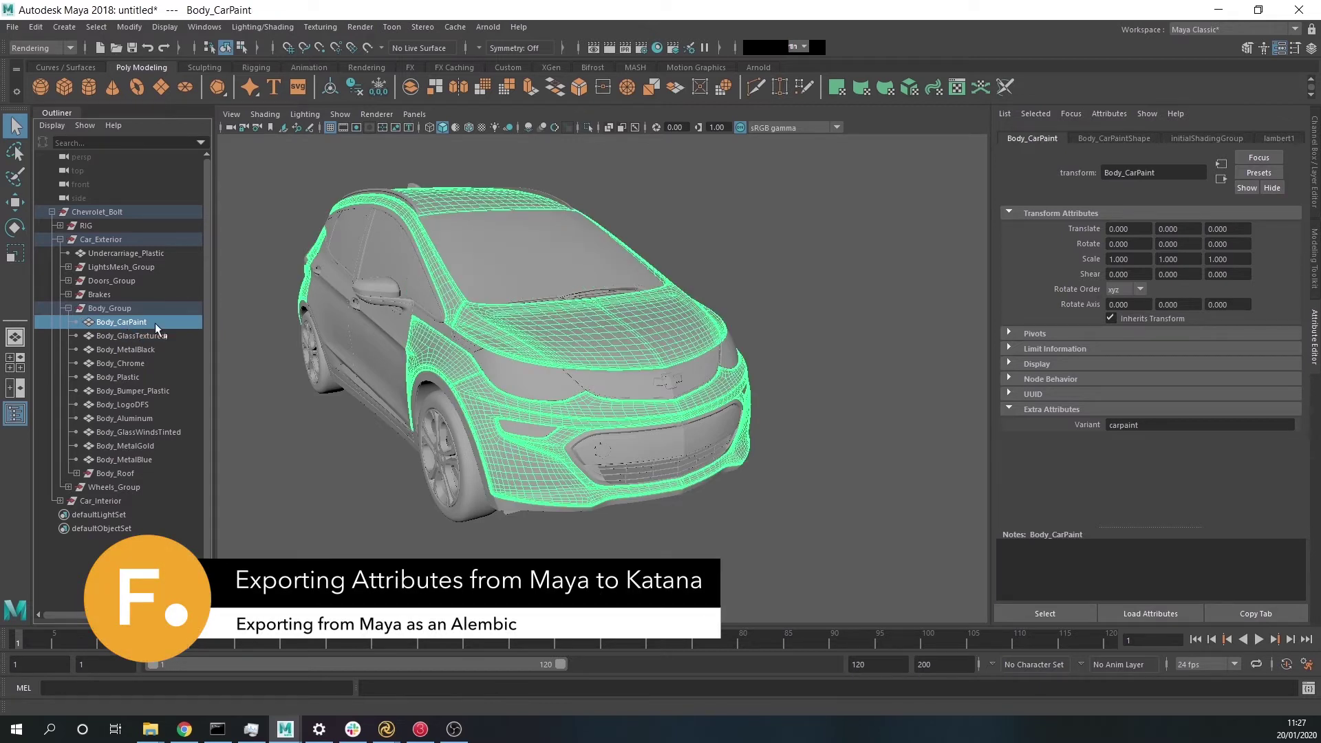
Open the Export All (Alembic) options with only the current frame cached
click(454, 31)
mouse_move(505, 59)
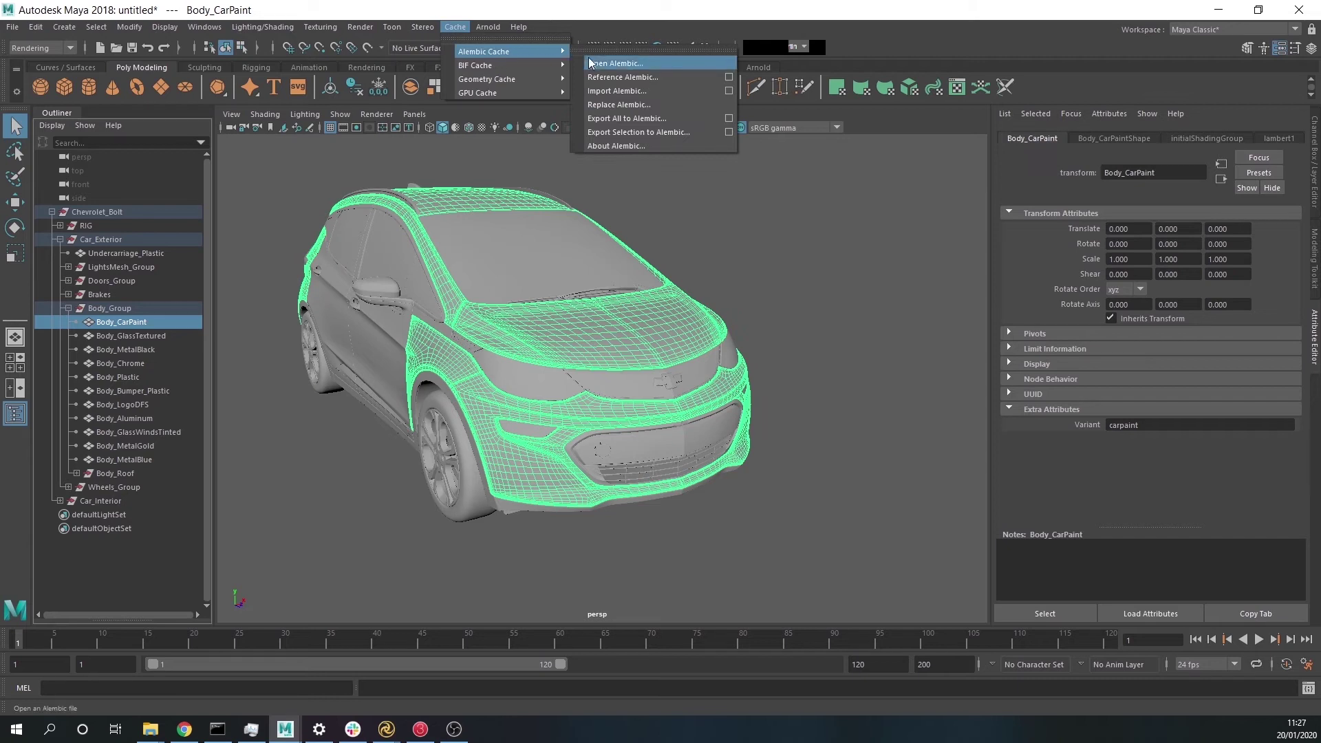
click(694, 120)
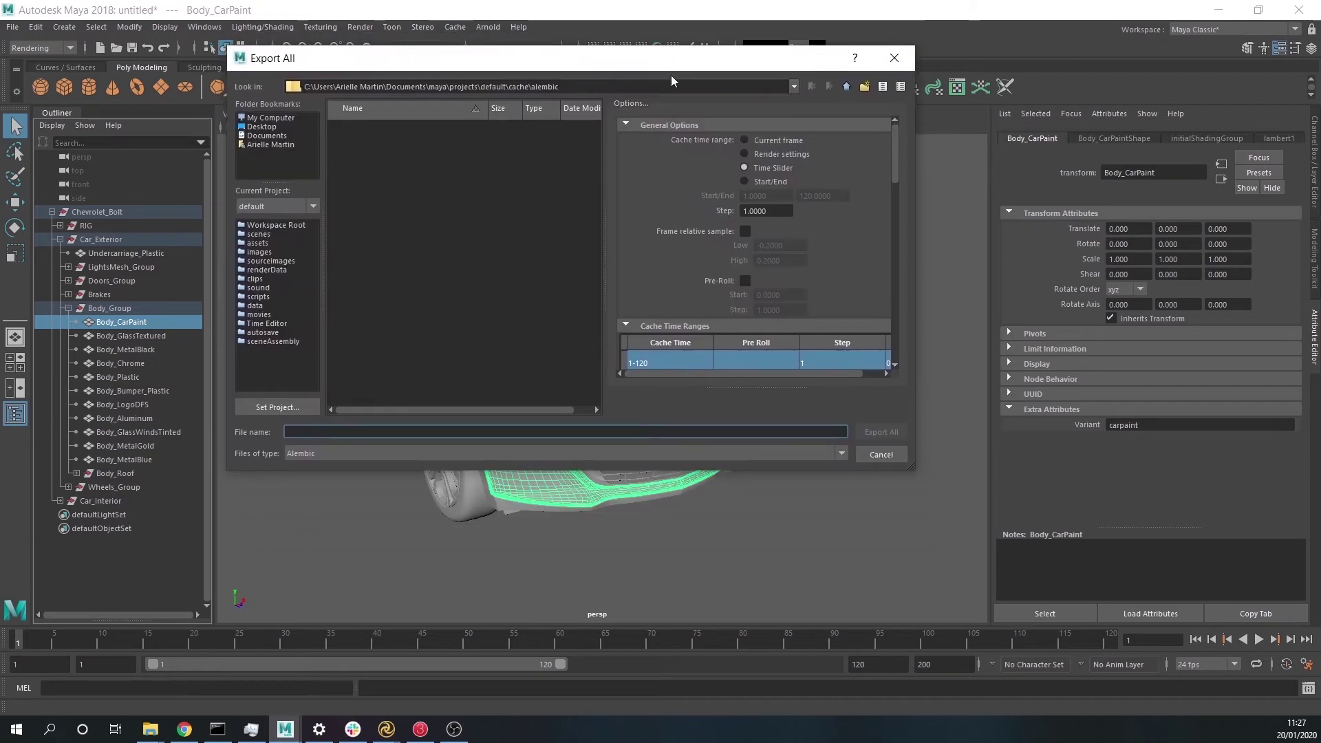
click(744, 140)
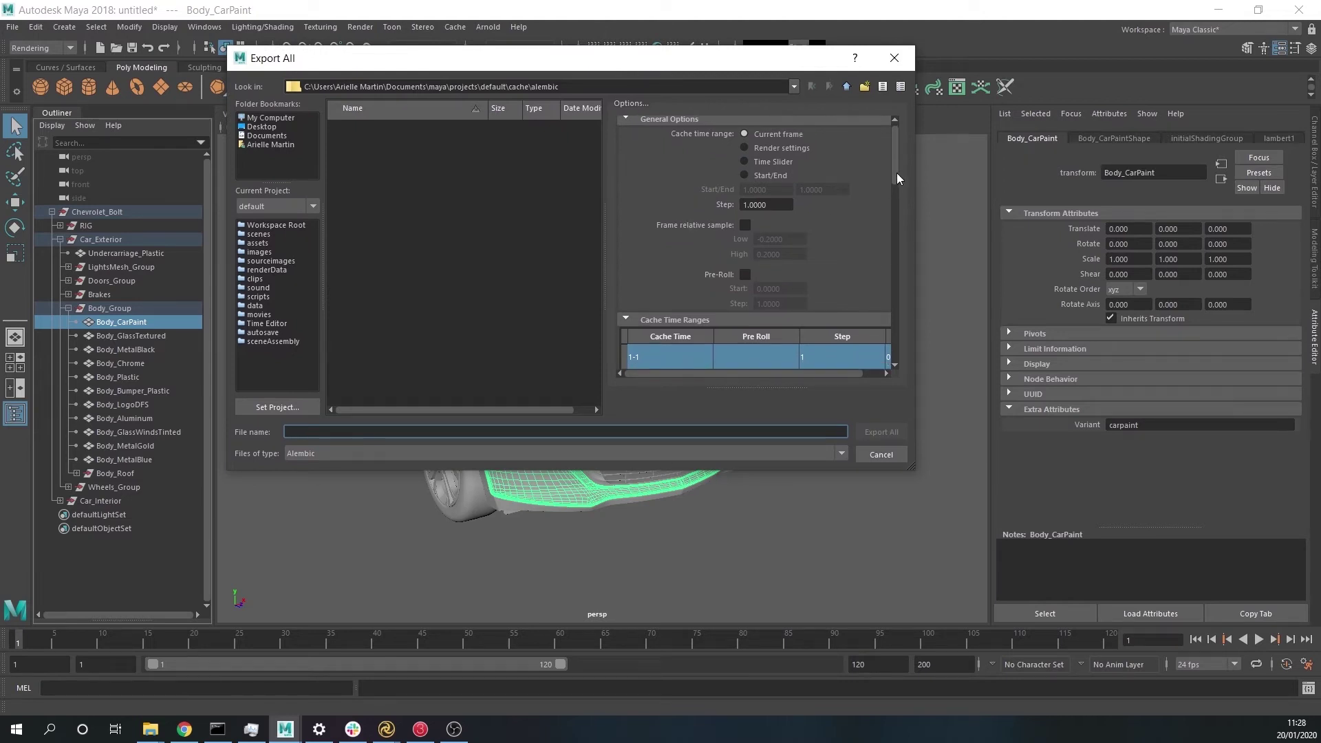
Add 'variant' to the Alembic export's attribute list
drag(901, 169, 894, 236)
click(720, 183)
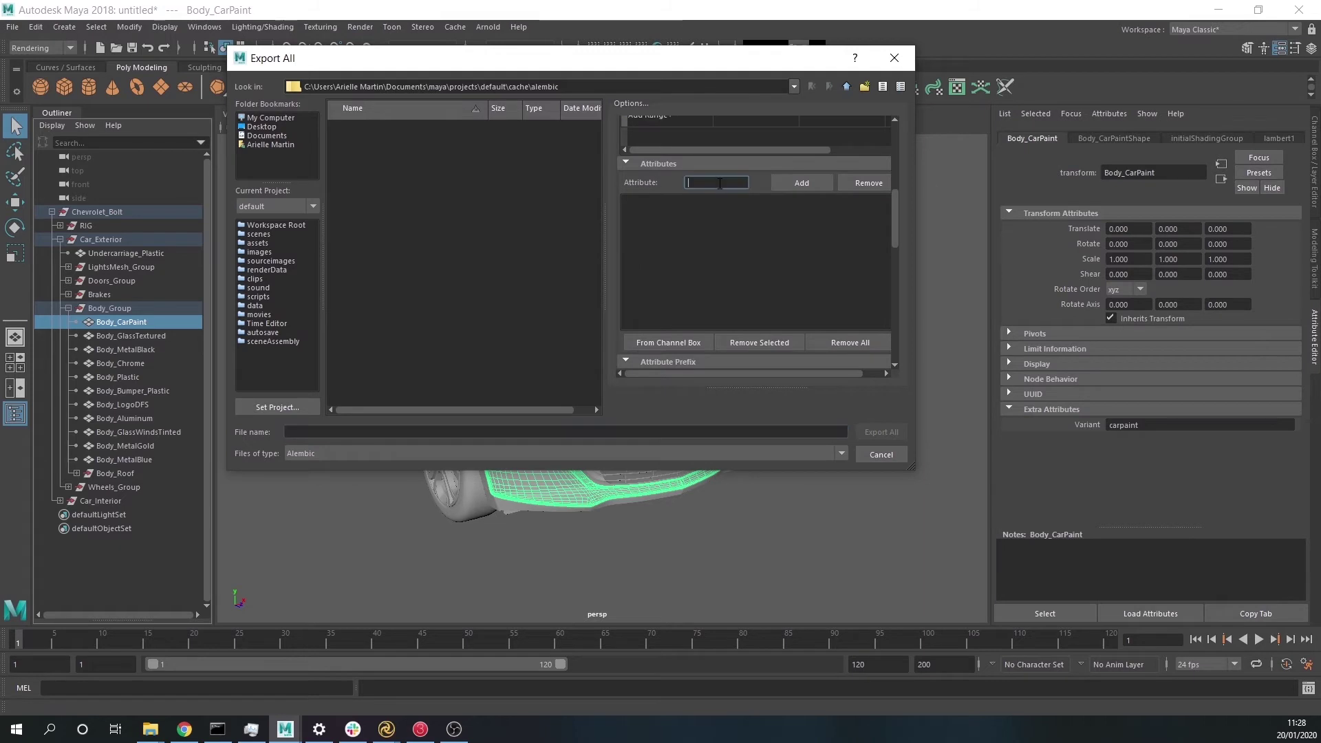
text(vian)
text(ariant)
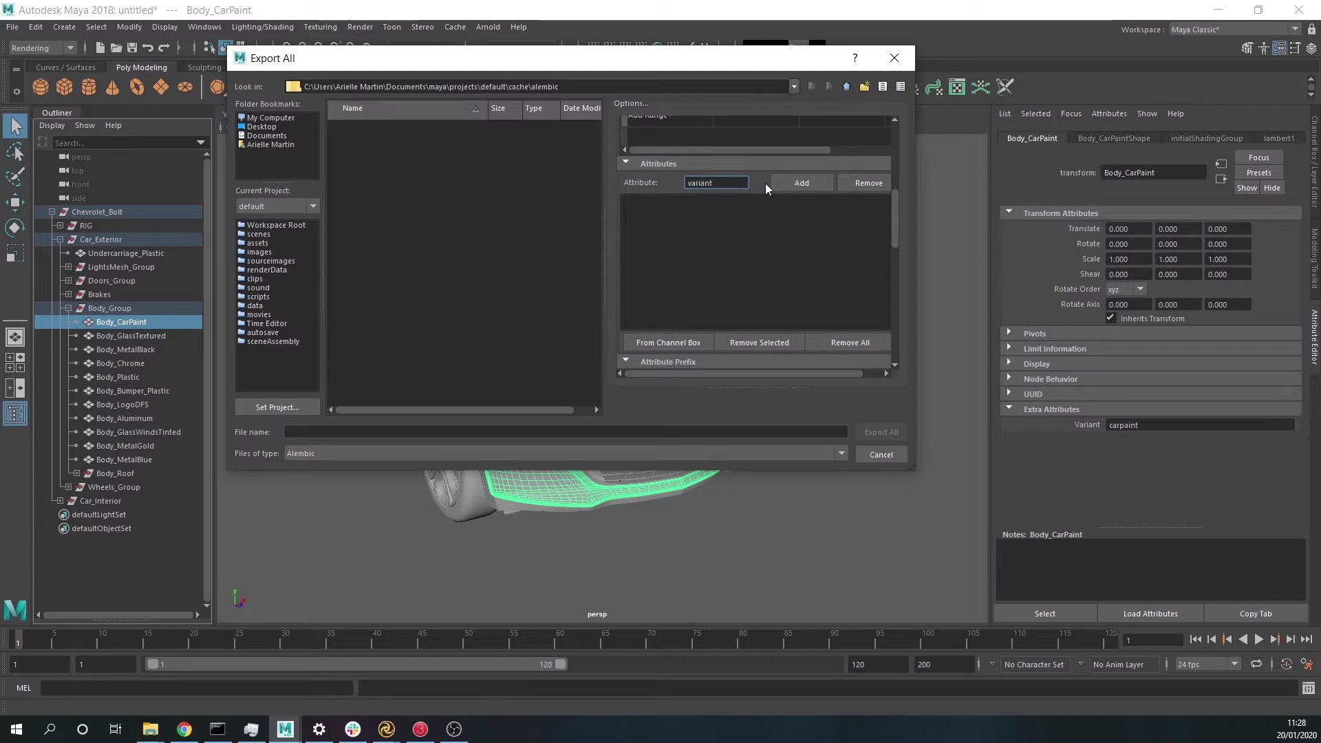
click(788, 183)
scroll(681, 204, down, 10)
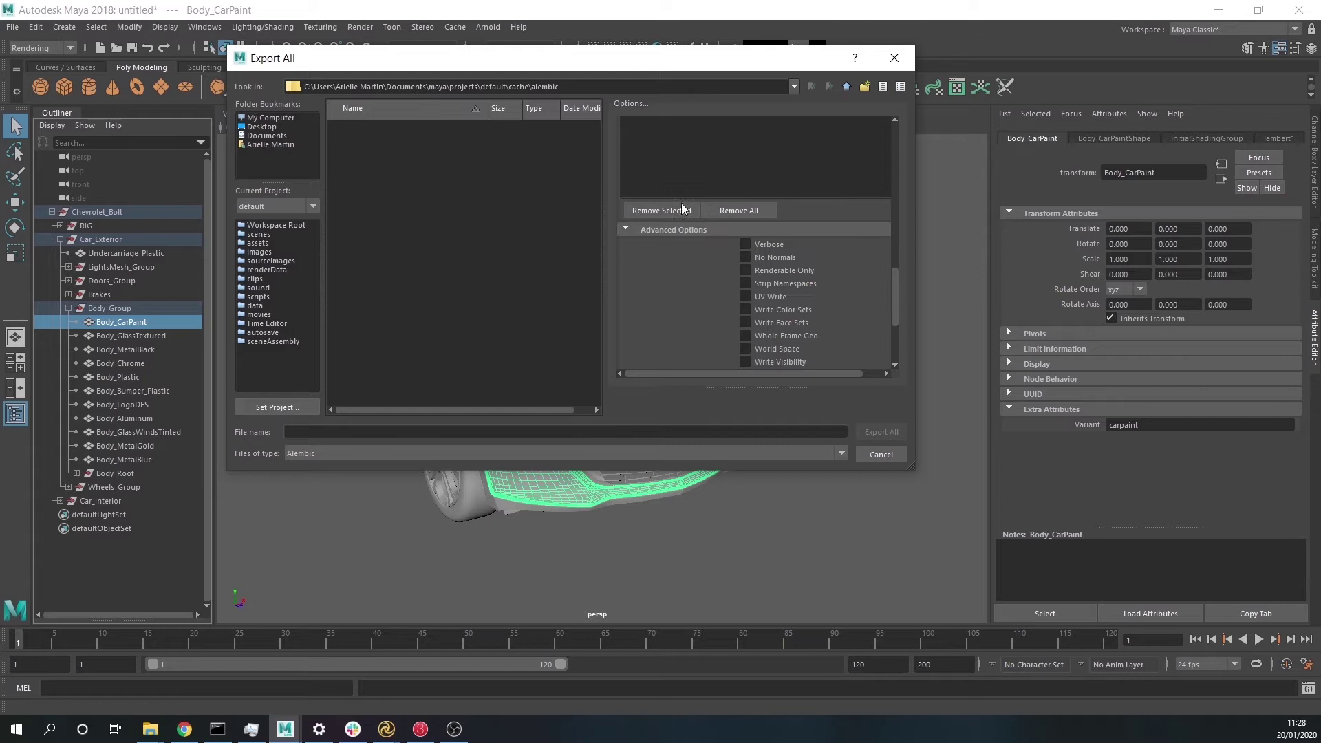
scroll(681, 205, down, 3)
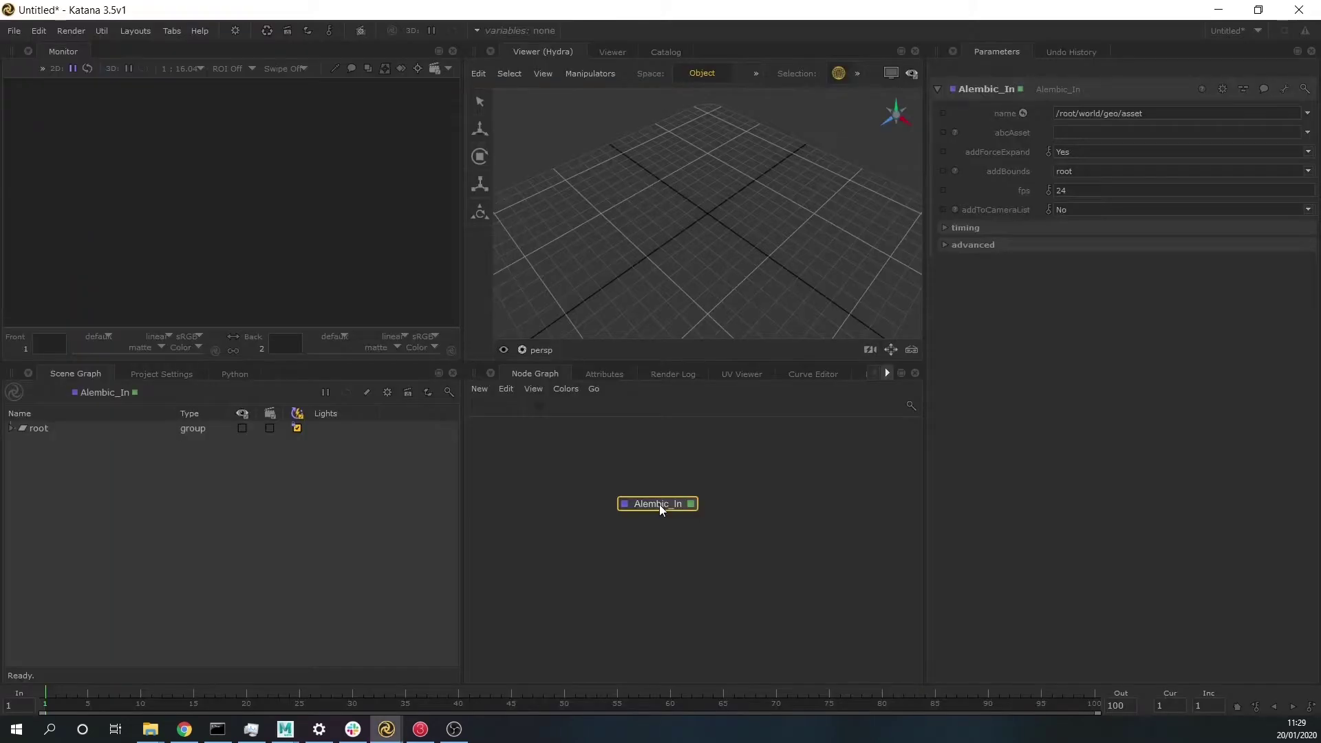
Load the Maya Alembic cache file into Alembic_In's abcAsset from the pasted cache folder
click(1307, 132)
click(1232, 148)
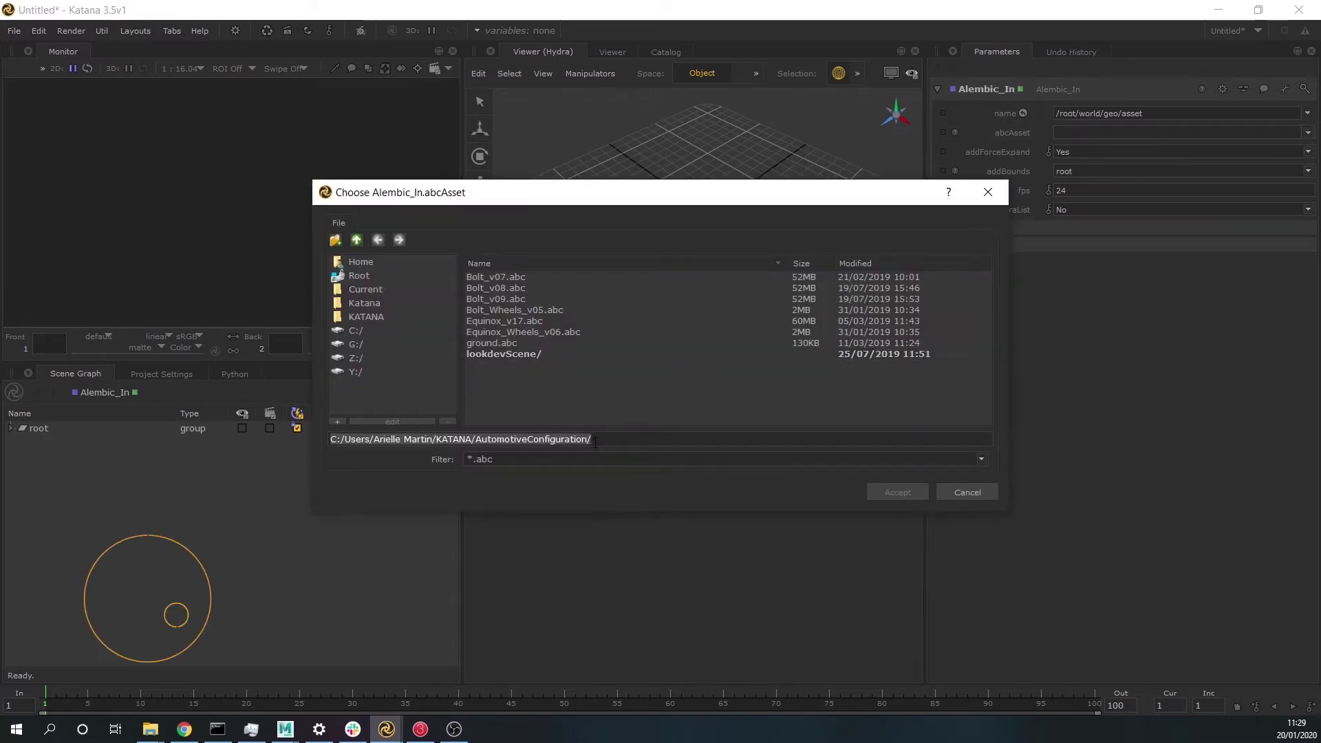
text(C:\Users\Arielle Martin\Documents\maya\projects\default\cache\alembic)
key(Return)
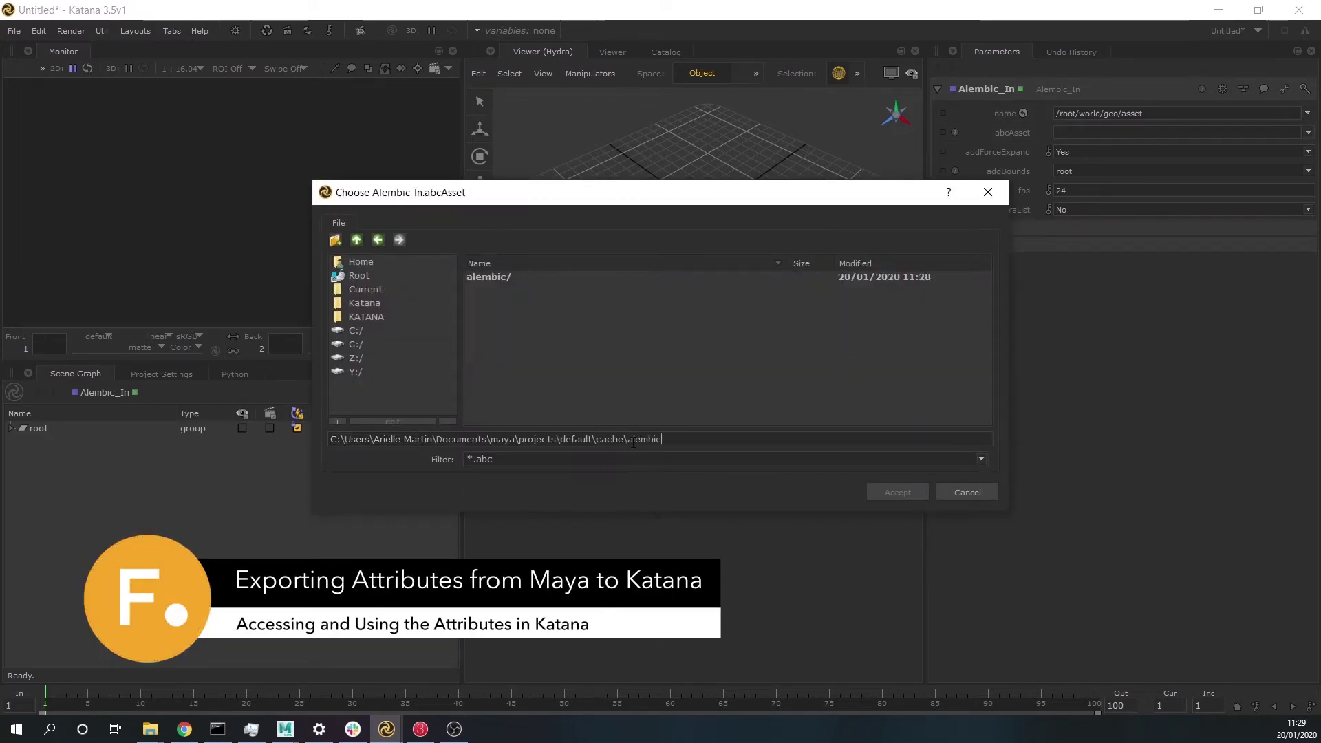
double_click(515, 279)
click(899, 492)
Expand the loaded scene from root and select the tinted glass mesh at the car's front
click(51, 428)
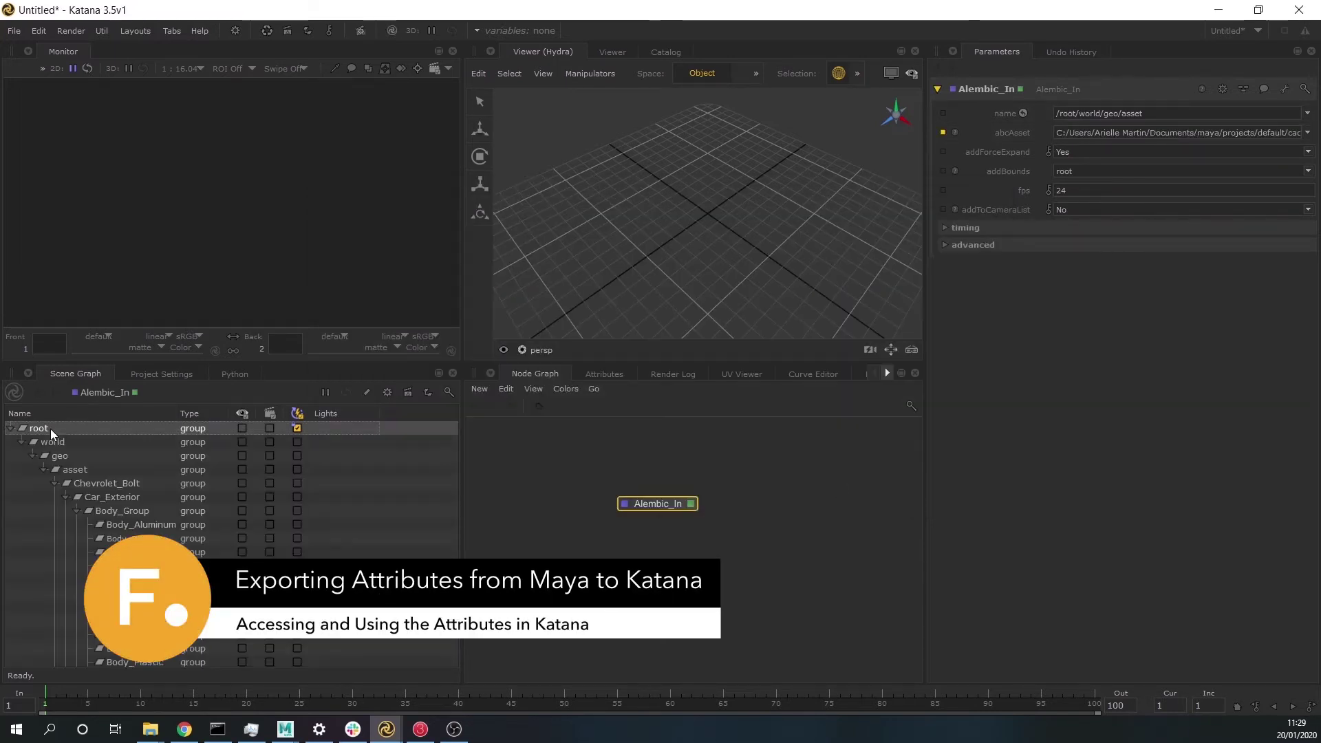
key(f)
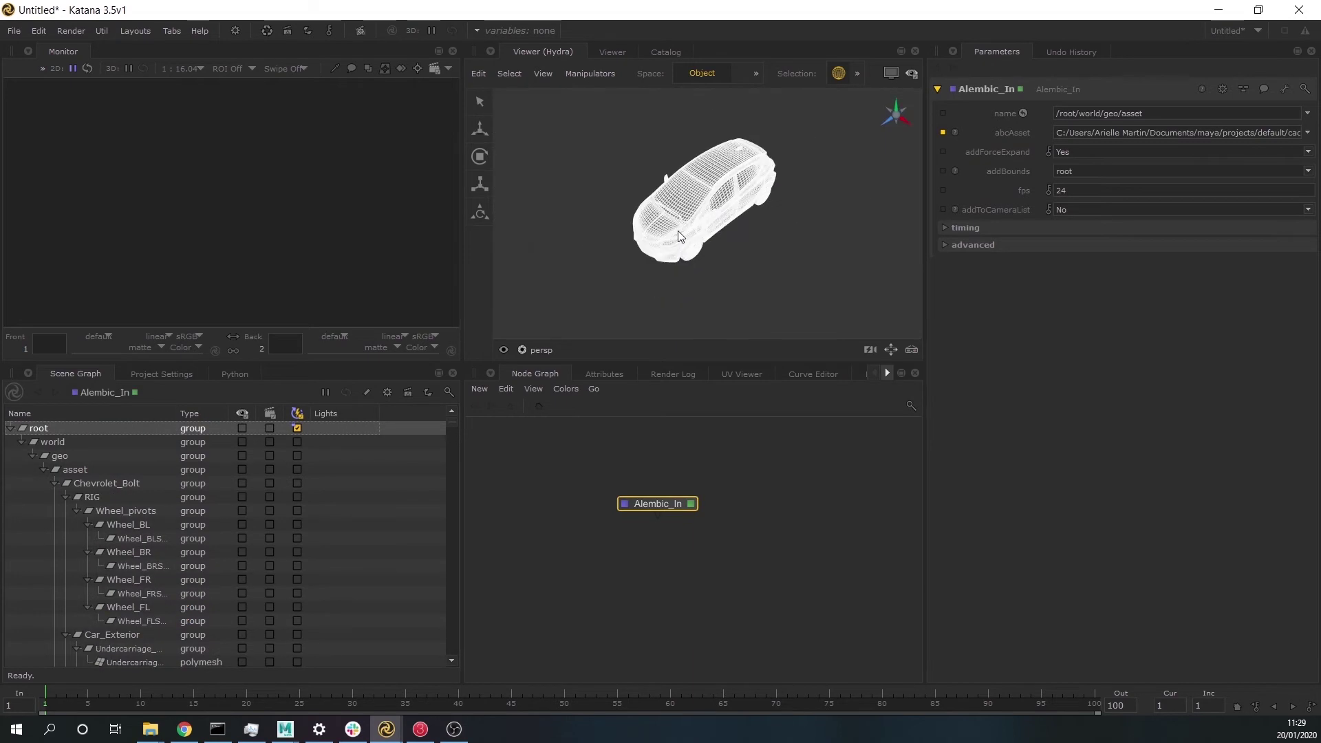
alt+drag(678, 230, 765, 197)
scroll(742, 237, up, 5)
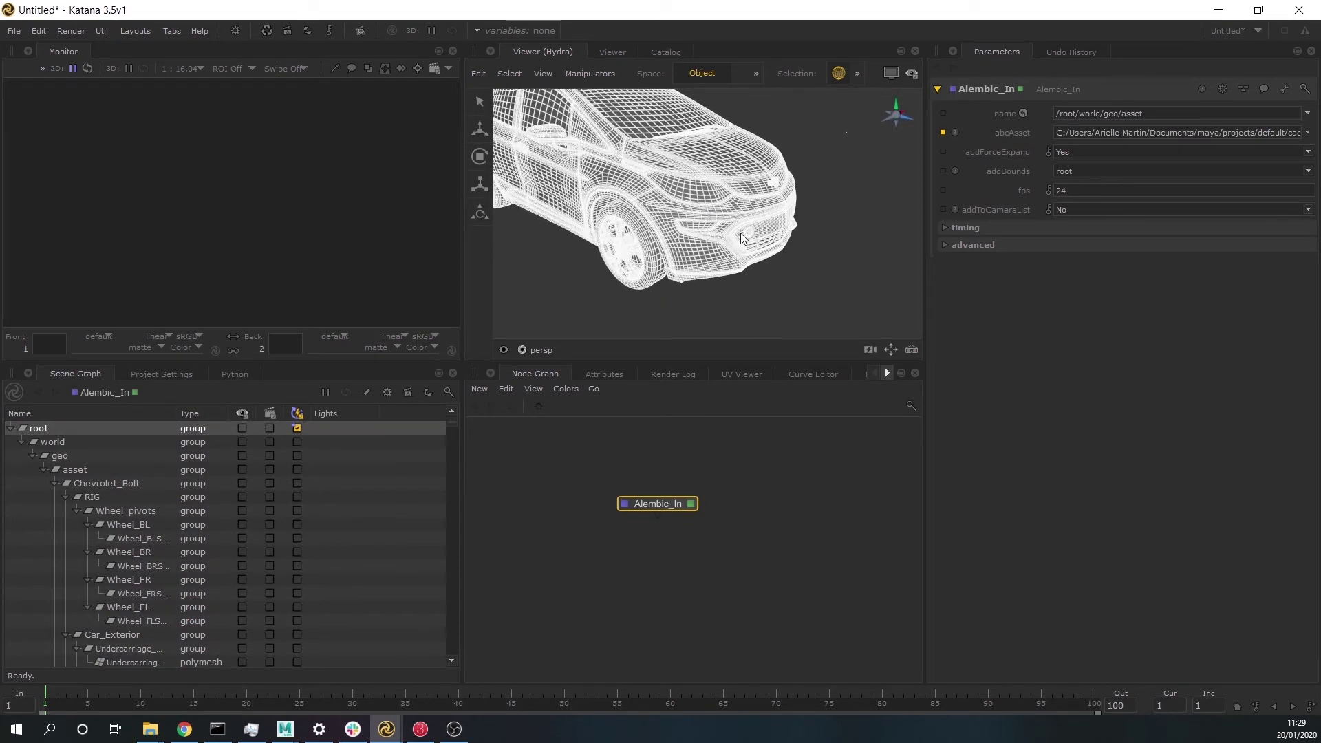
click(746, 239)
shift+click(751, 181)
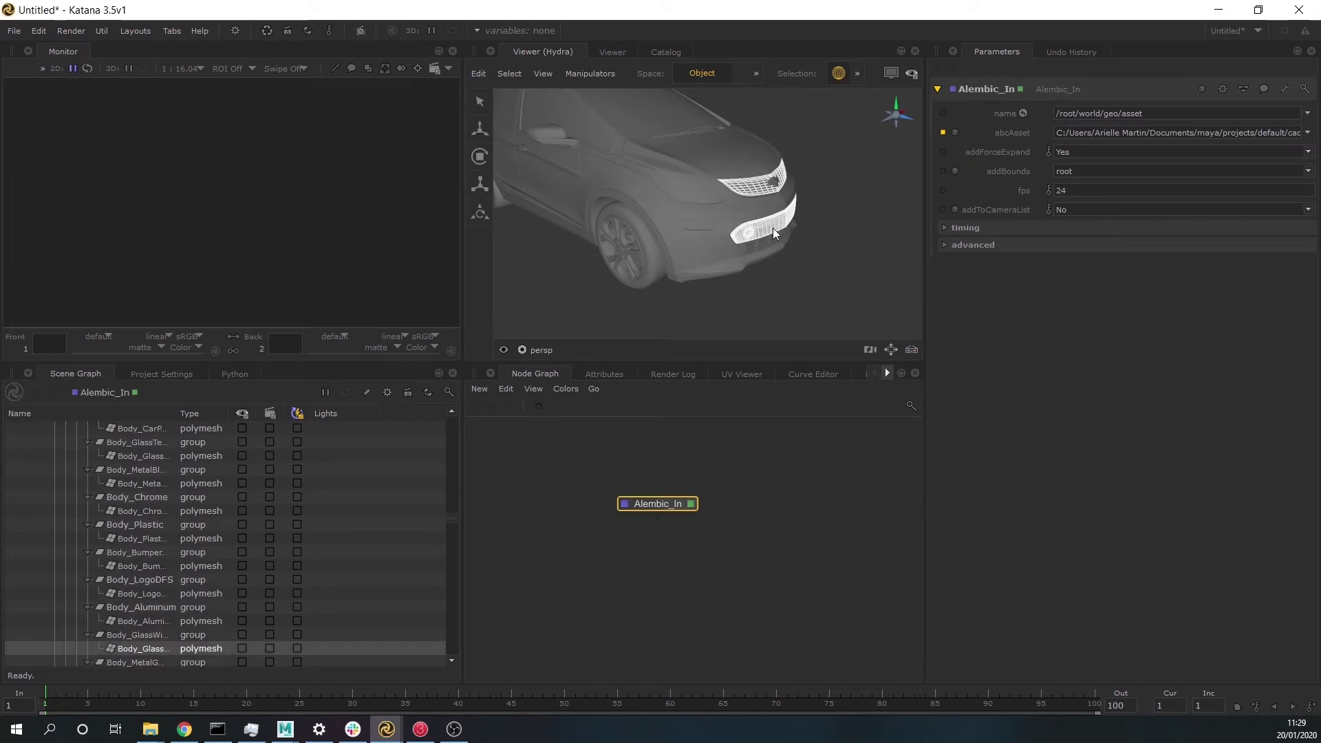
Expand geometry > arbitrary > variant in Attributes to show the value glass01
click(588, 377)
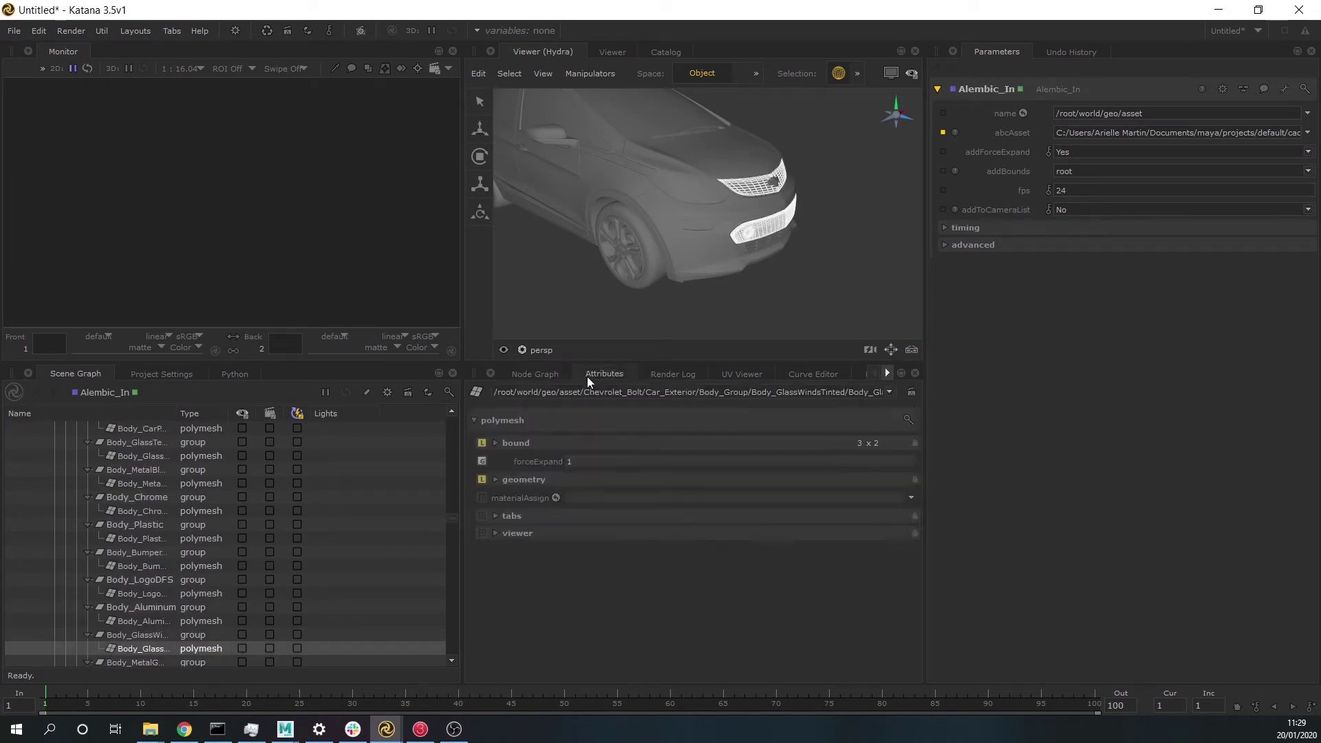
click(495, 479)
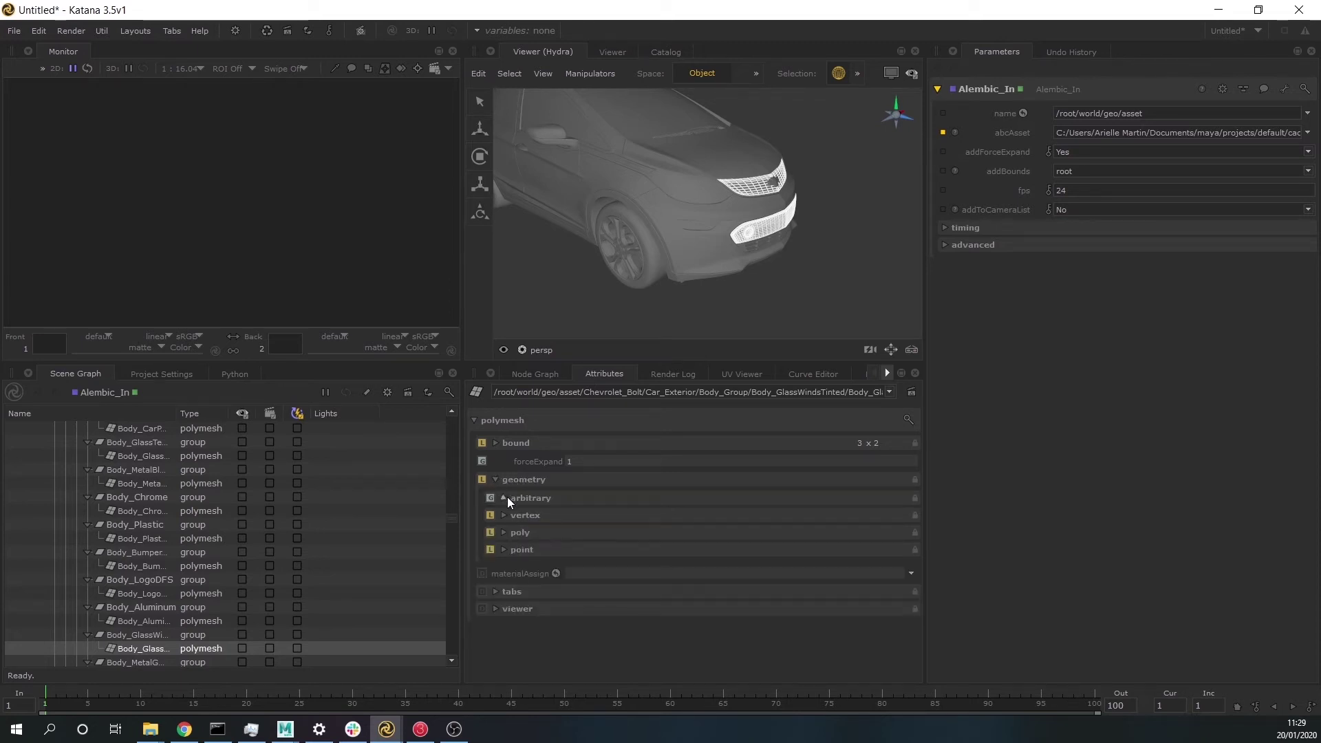
click(505, 498)
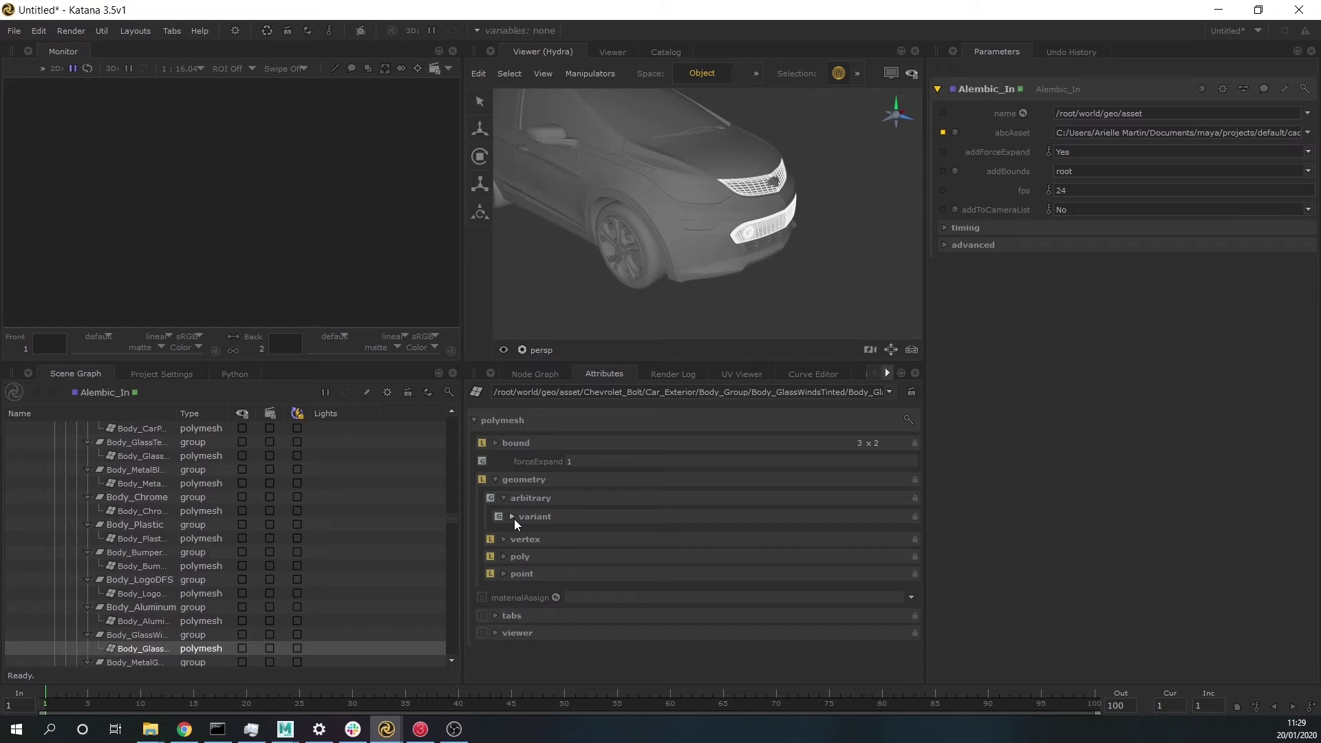
click(512, 517)
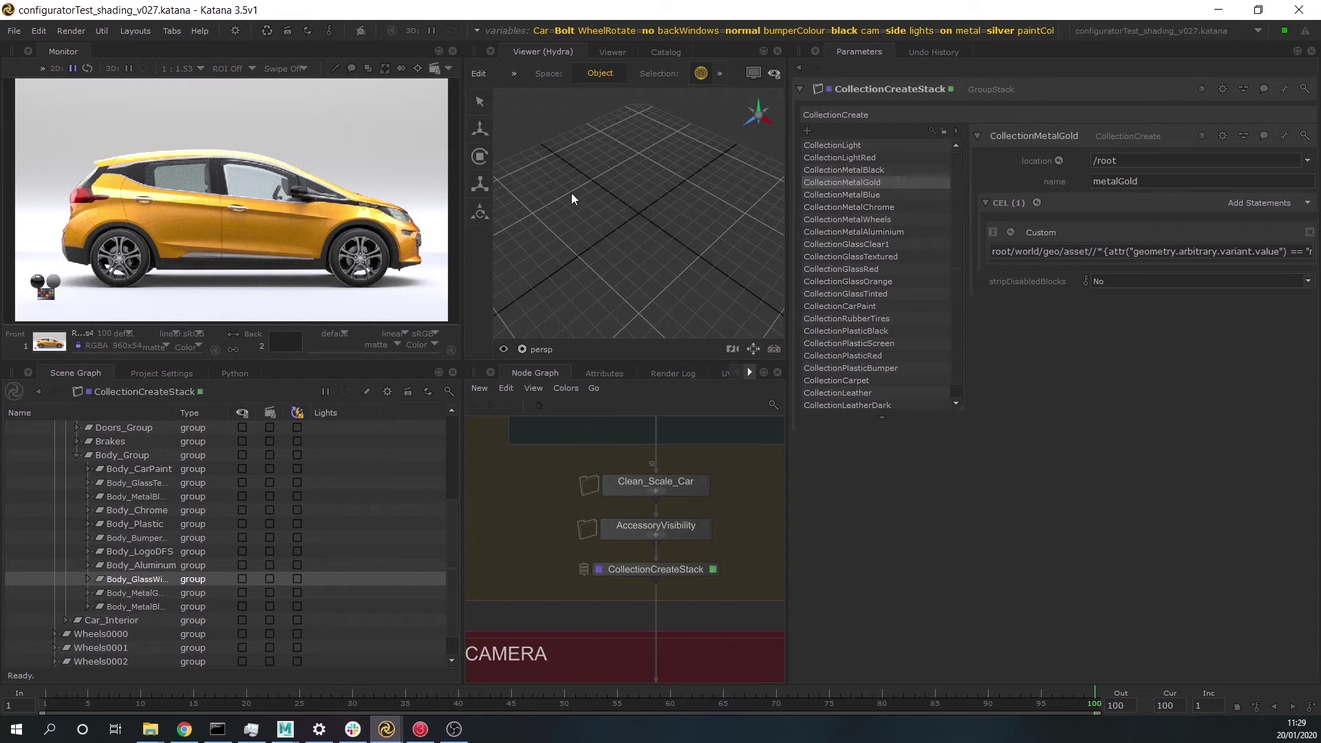
Widen the panes and expand CollectionCarPaint's CEL, which matches variant value "carpaint"
drag(790, 254, 779, 283)
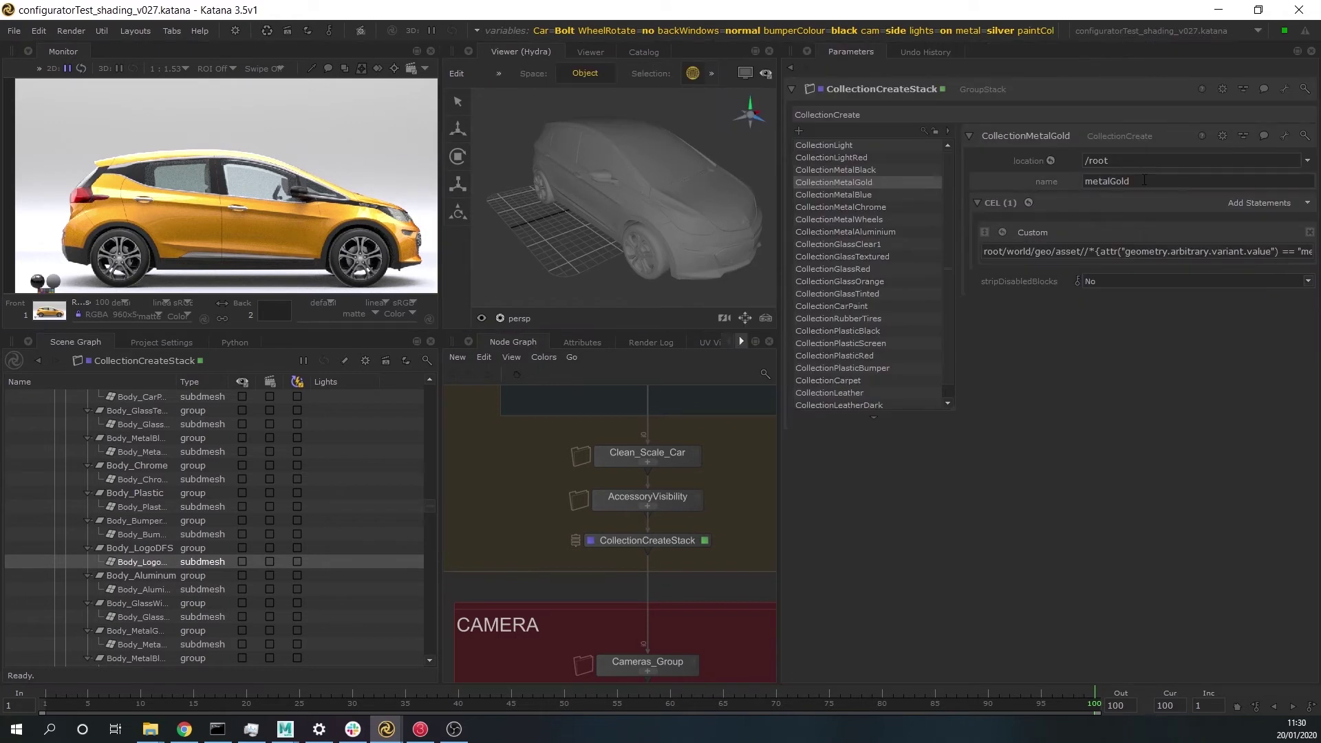
click(871, 307)
click(977, 200)
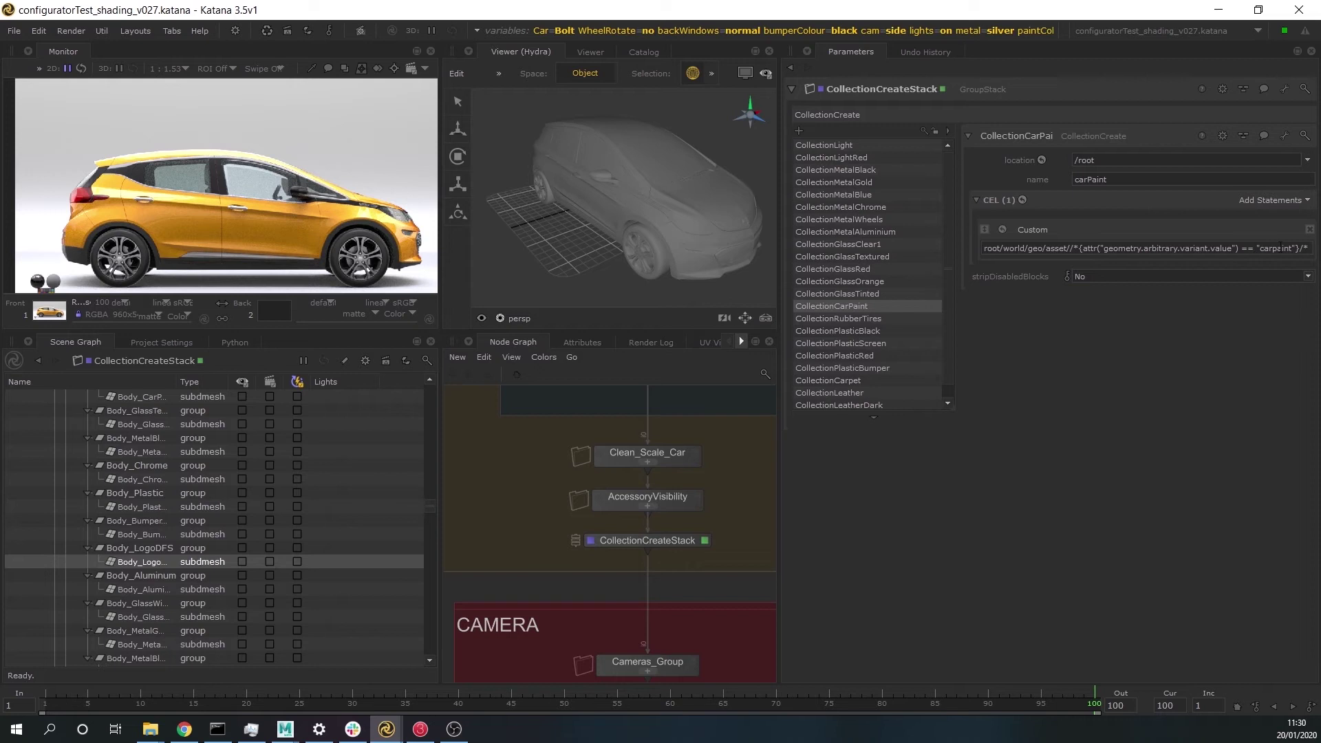
scroll(642, 465, down, 5)
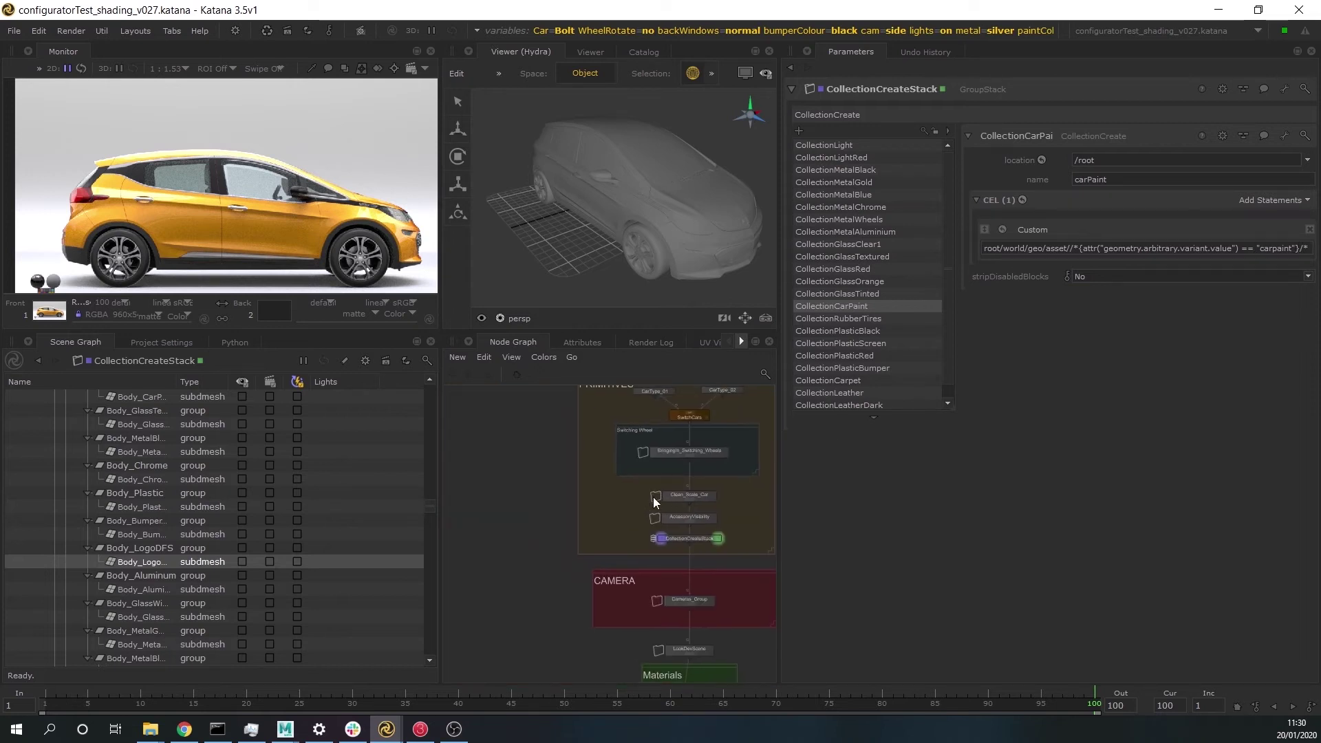
scroll(631, 488, up, 4)
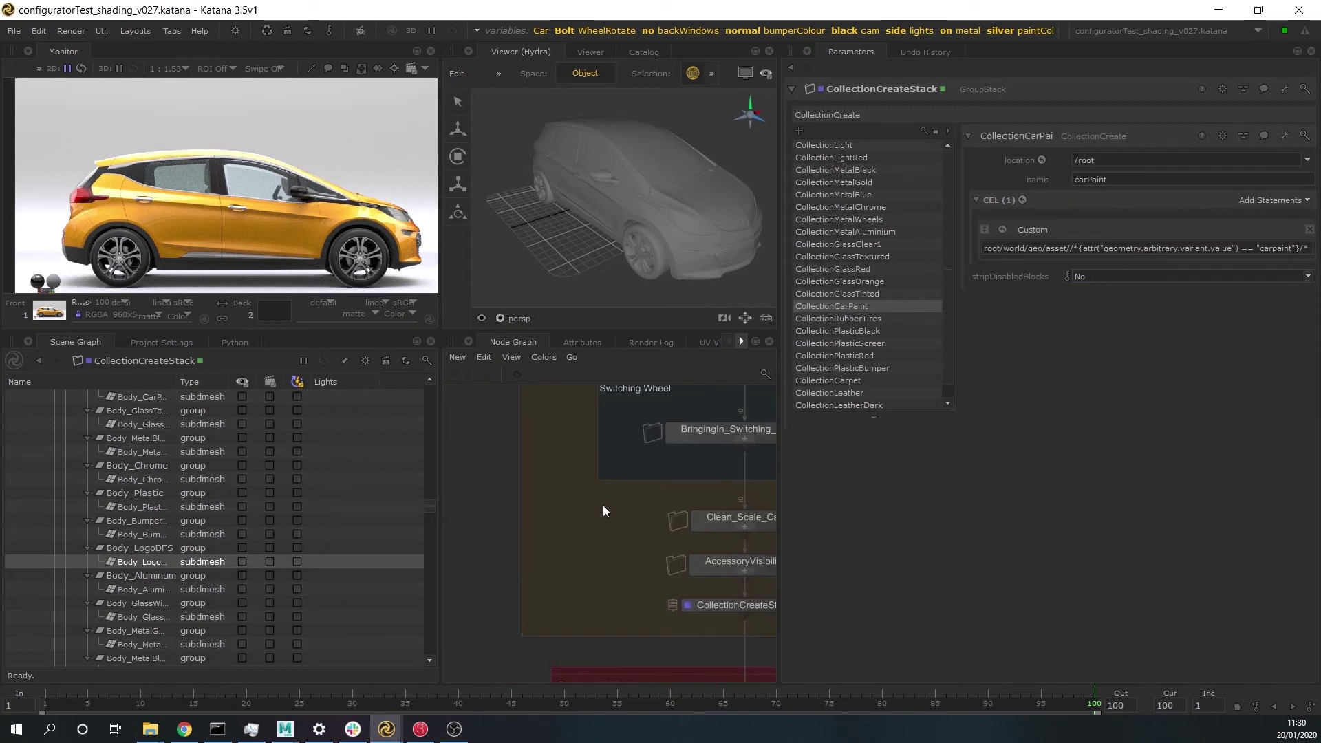
Create a CollectionCreate node named carpaint, connected to the BringingIn_Switching output
key(Tab)
text(co)
key(Return)
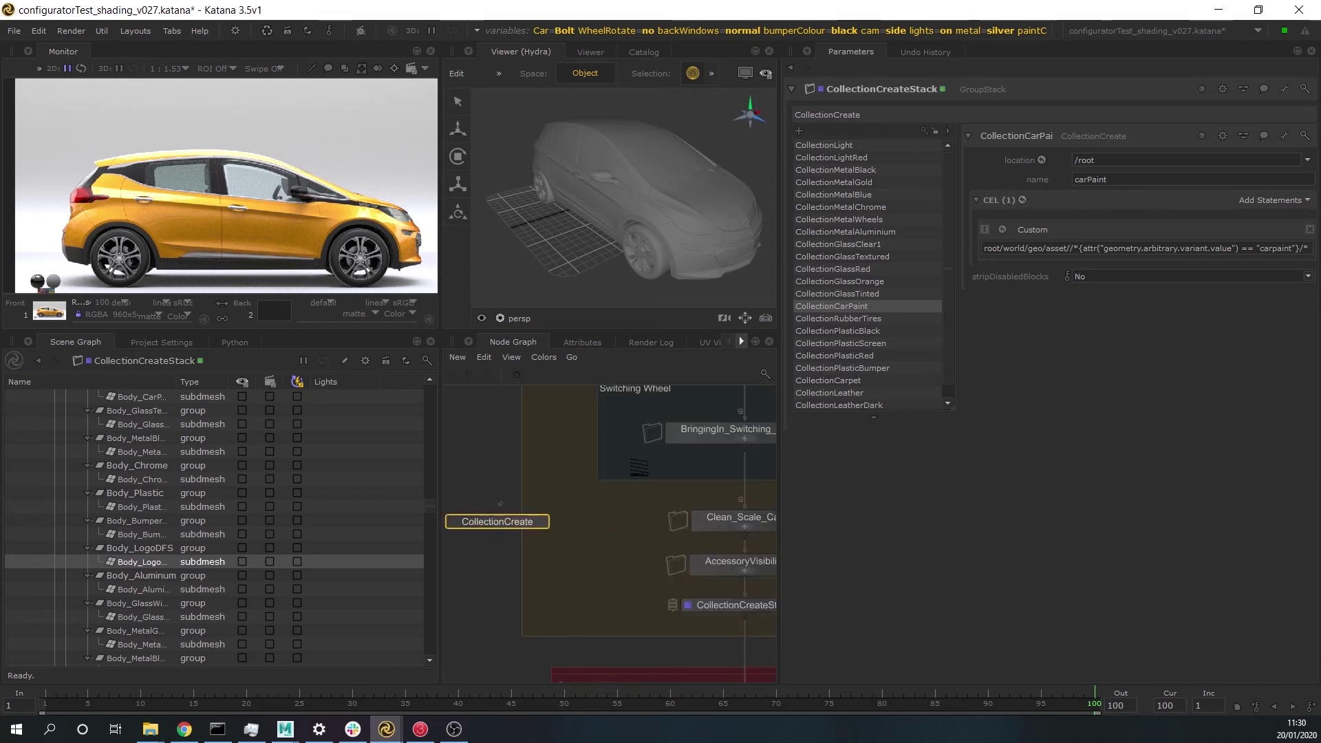
drag(530, 571, 743, 515)
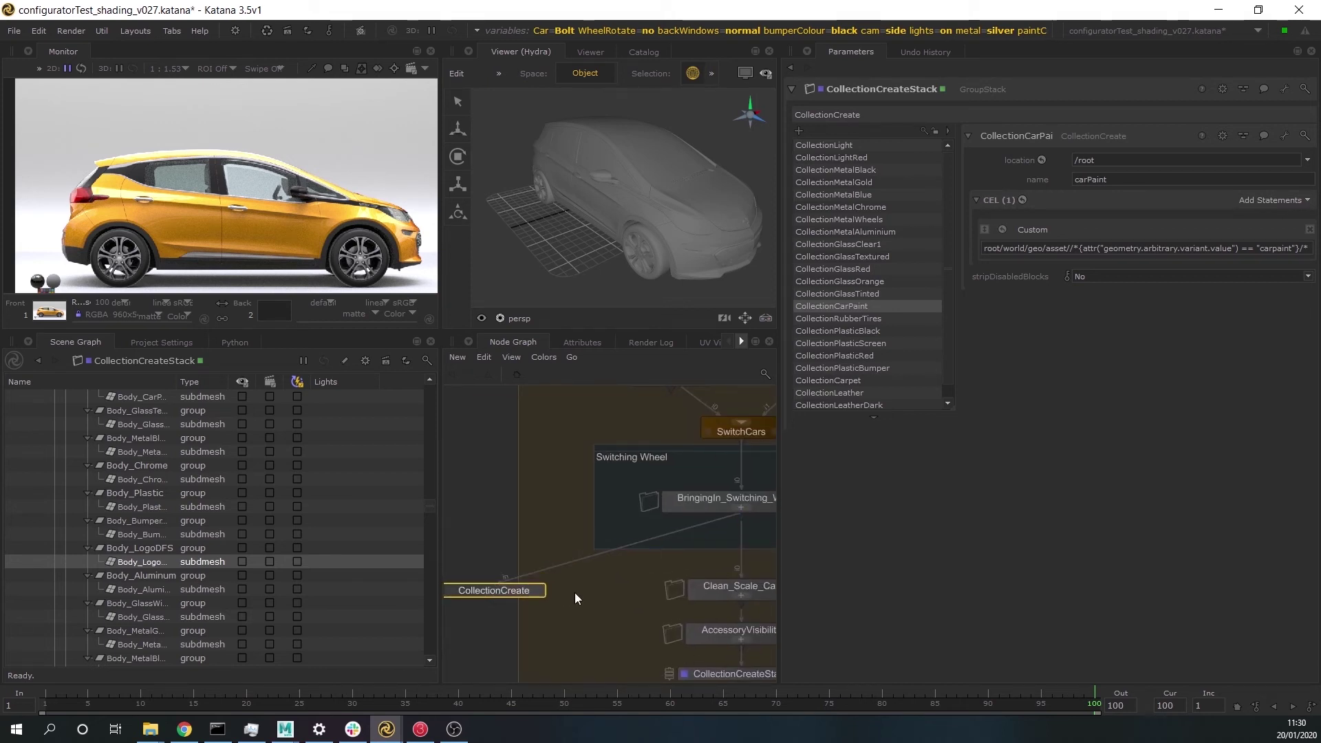
click(533, 592)
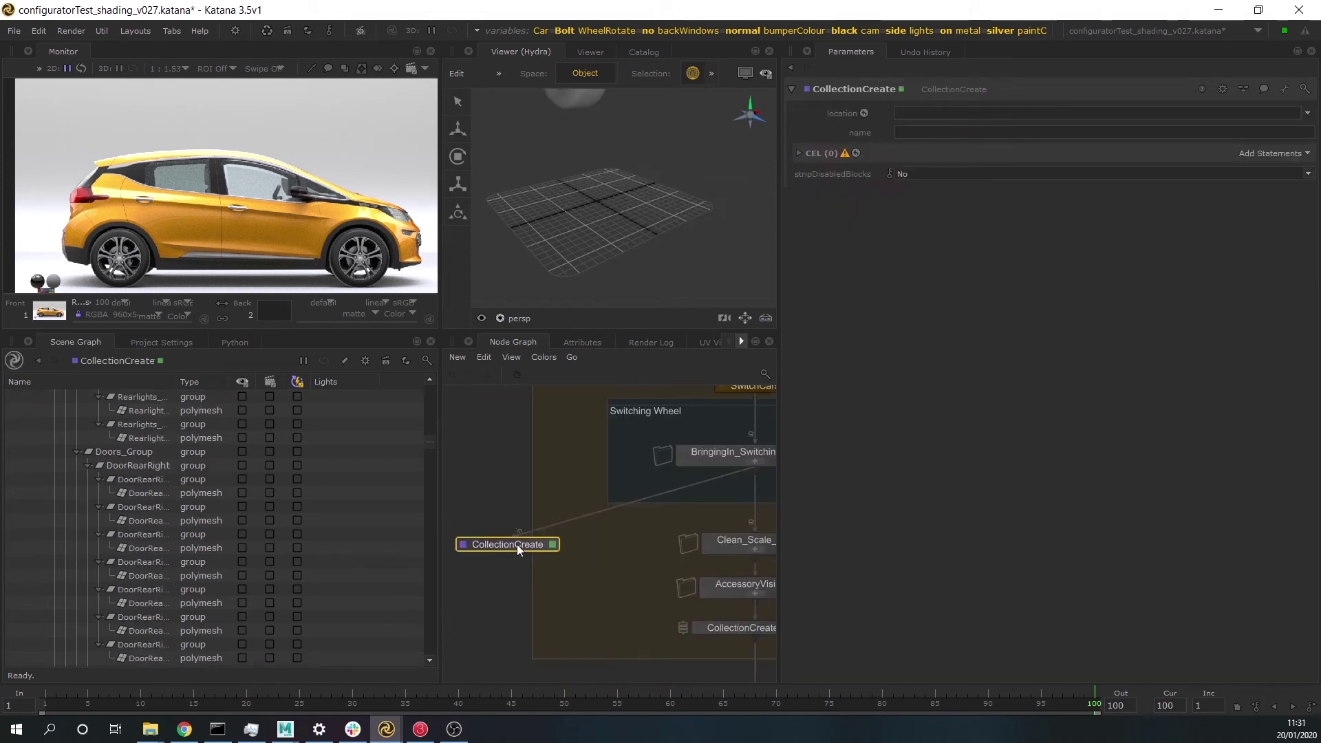
click(920, 131)
text(carpaint)
Add a Custom CEL statement pointing at the /root/world/geo/asset location
click(815, 152)
click(1270, 153)
click(1199, 186)
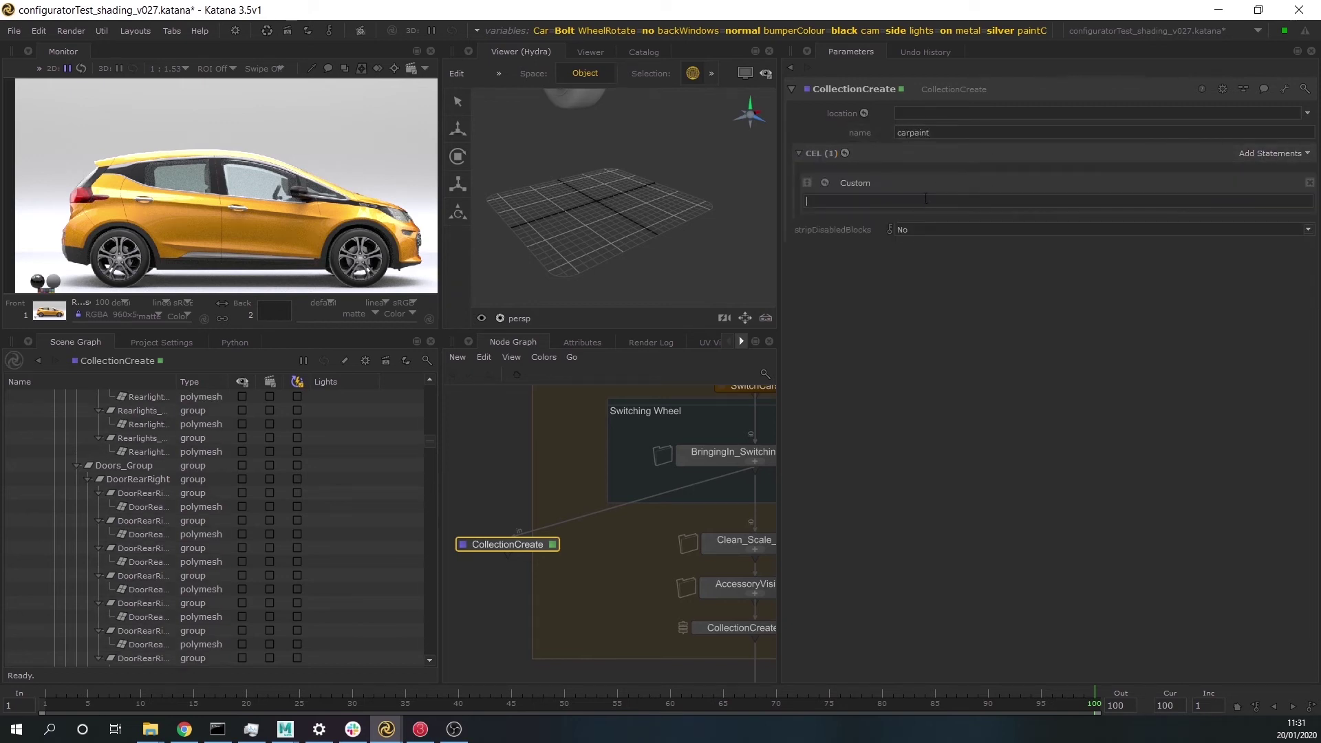
scroll(140, 538, up, 15)
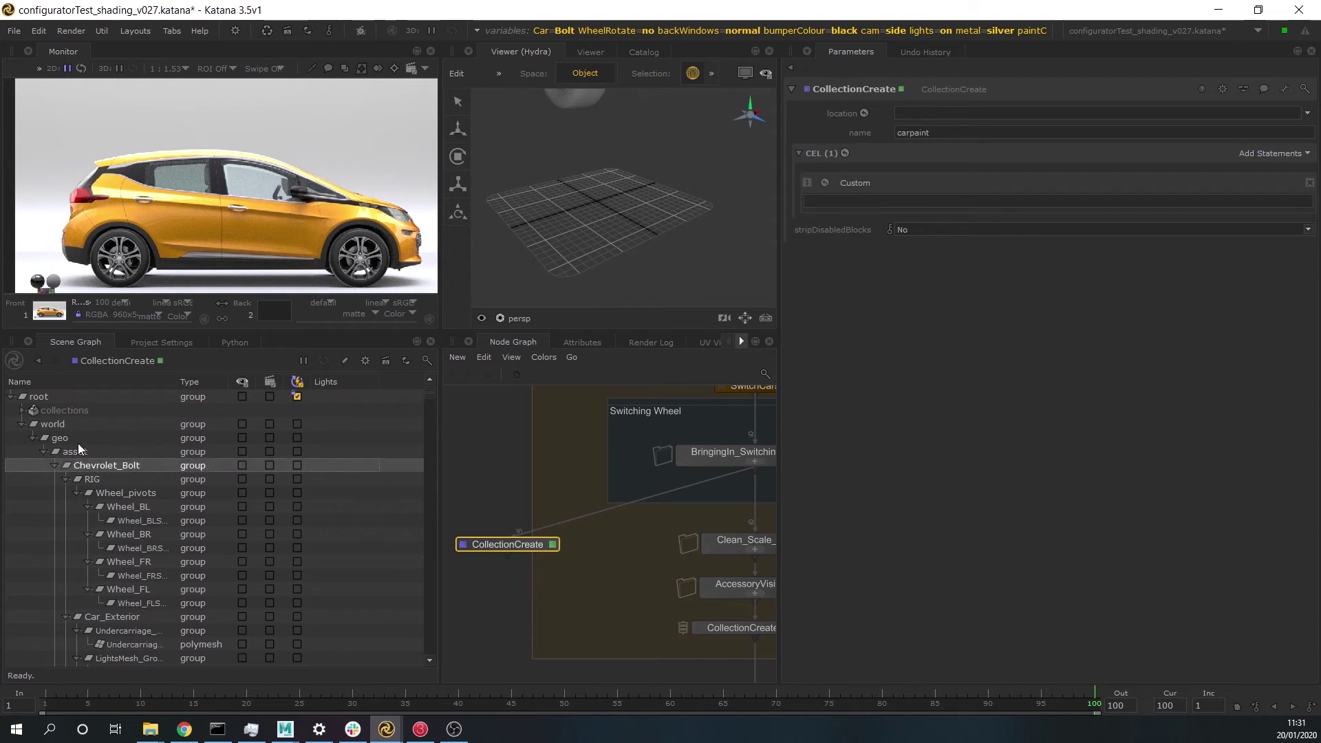
drag(72, 452, 950, 202)
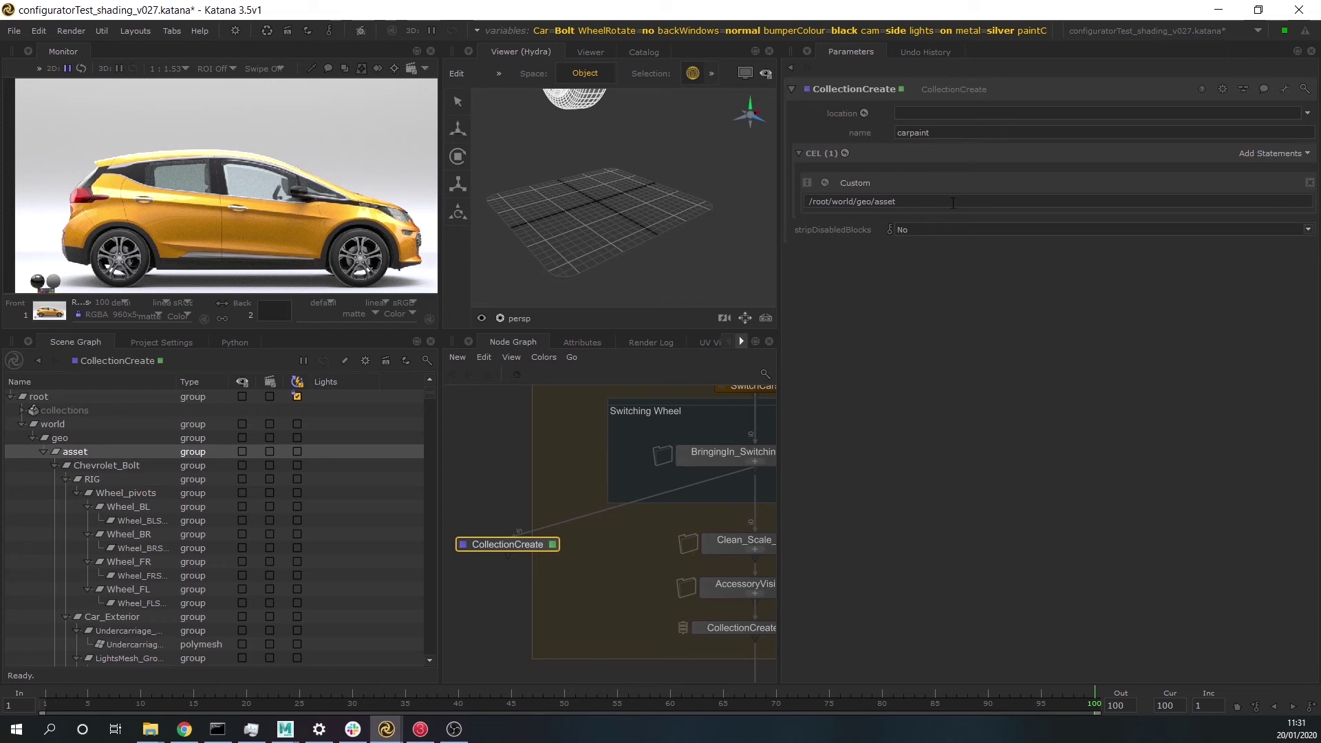
Probe the front right door in the Monitor, select it in the Scene Graph and view its attributes
click(312, 68)
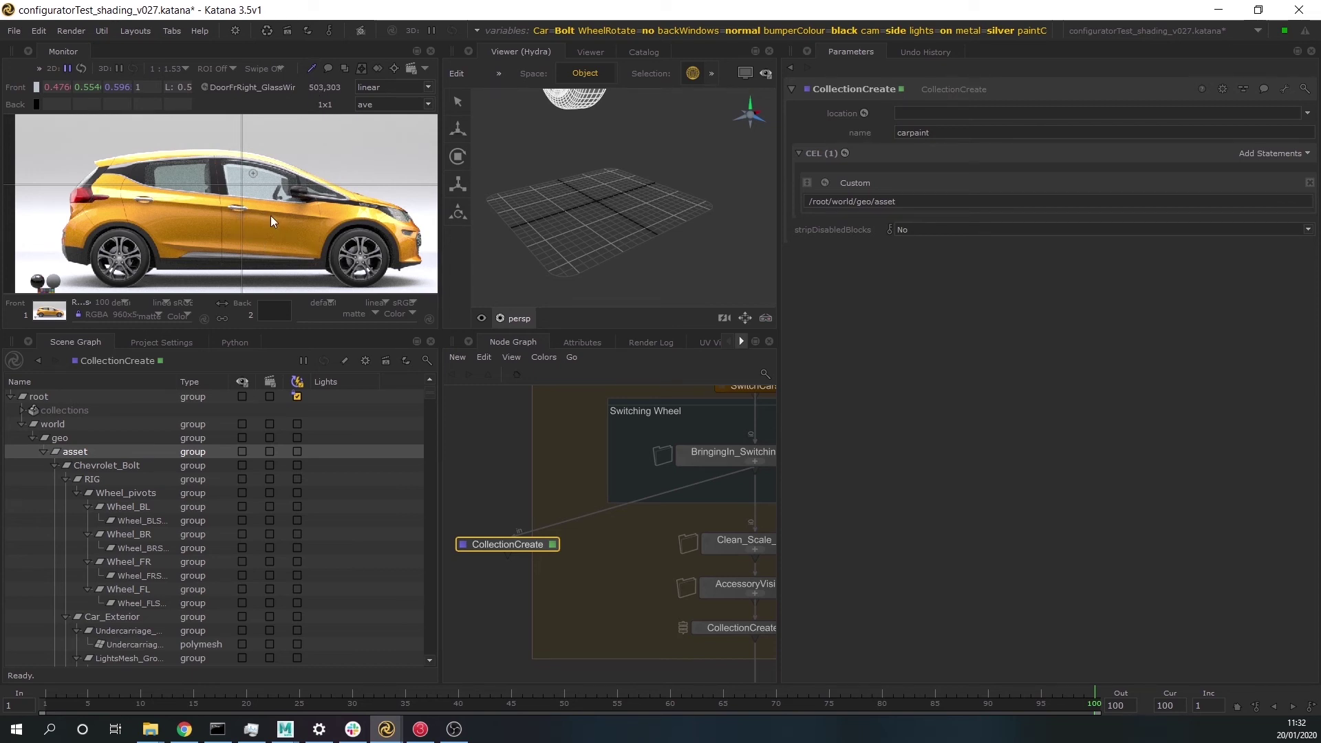
mouse_move(270, 216)
mouse_down()
mouse_move(285, 225)
mouse_move(264, 225)
mouse_up()
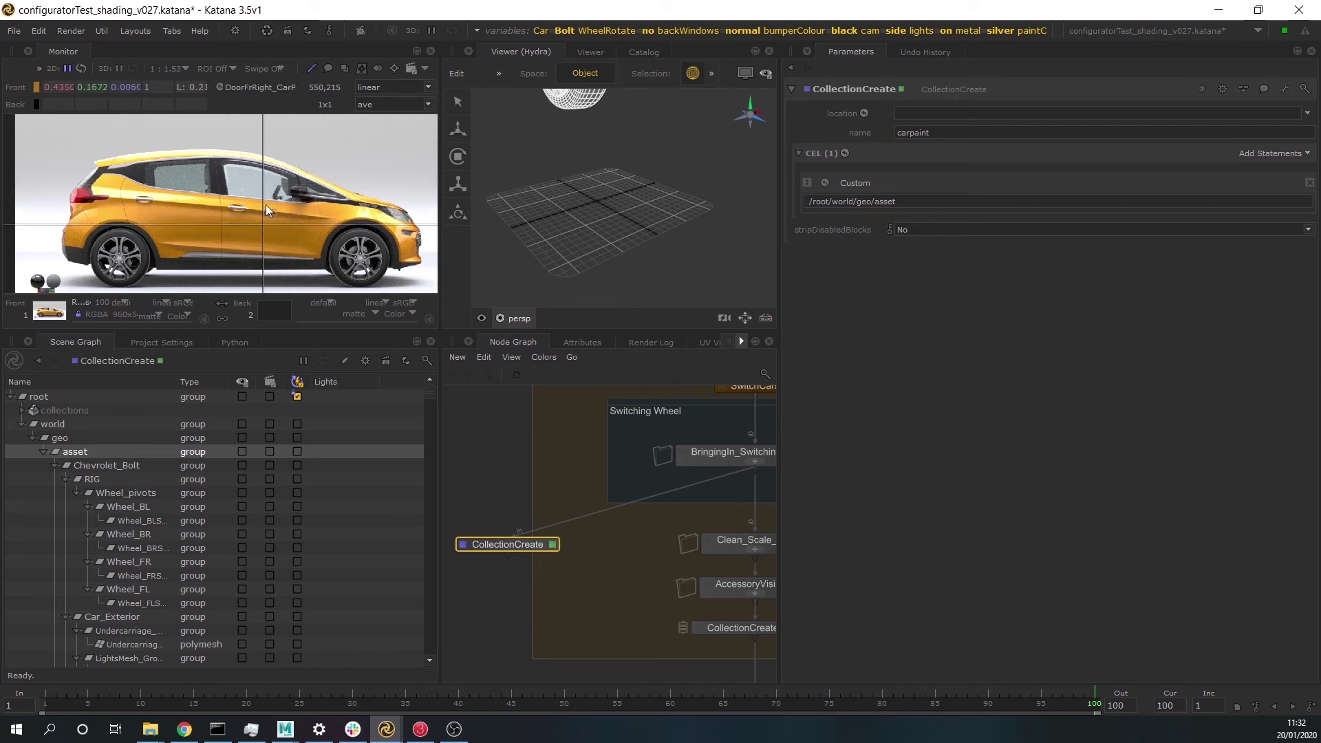
click(218, 86)
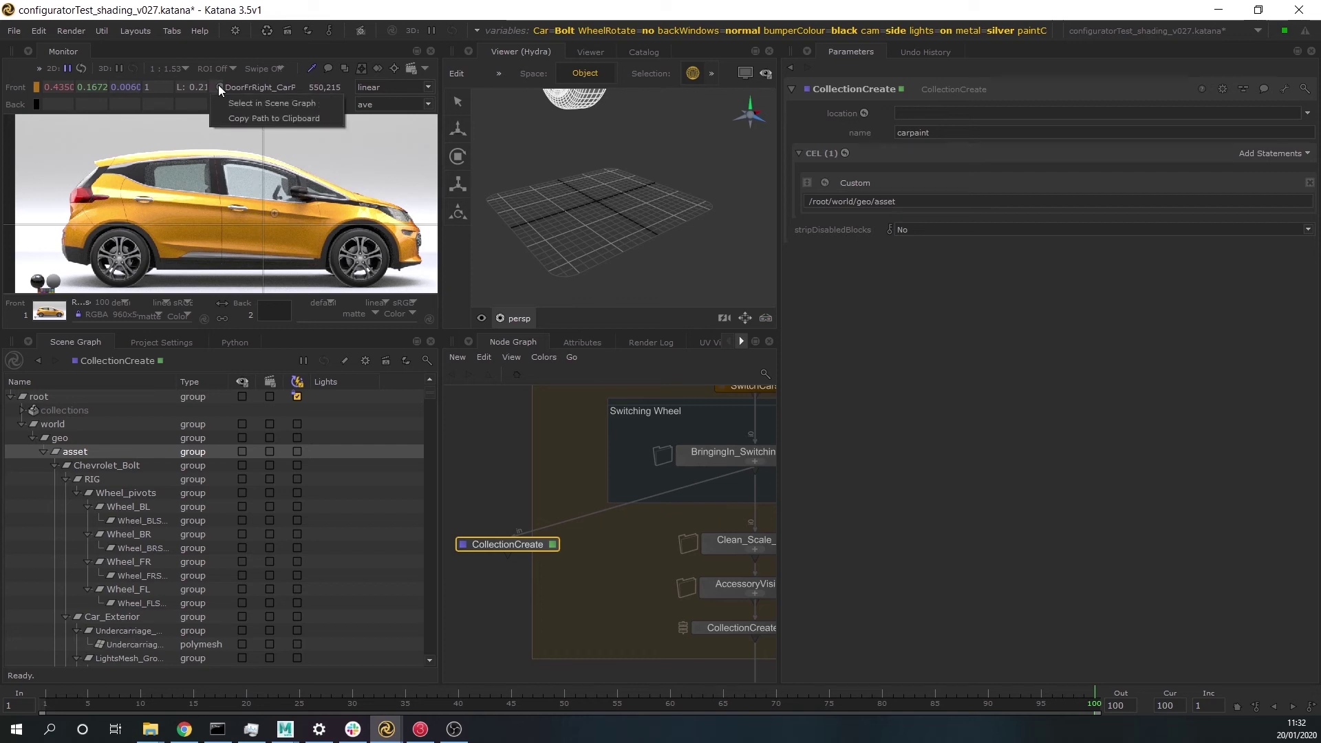
click(262, 103)
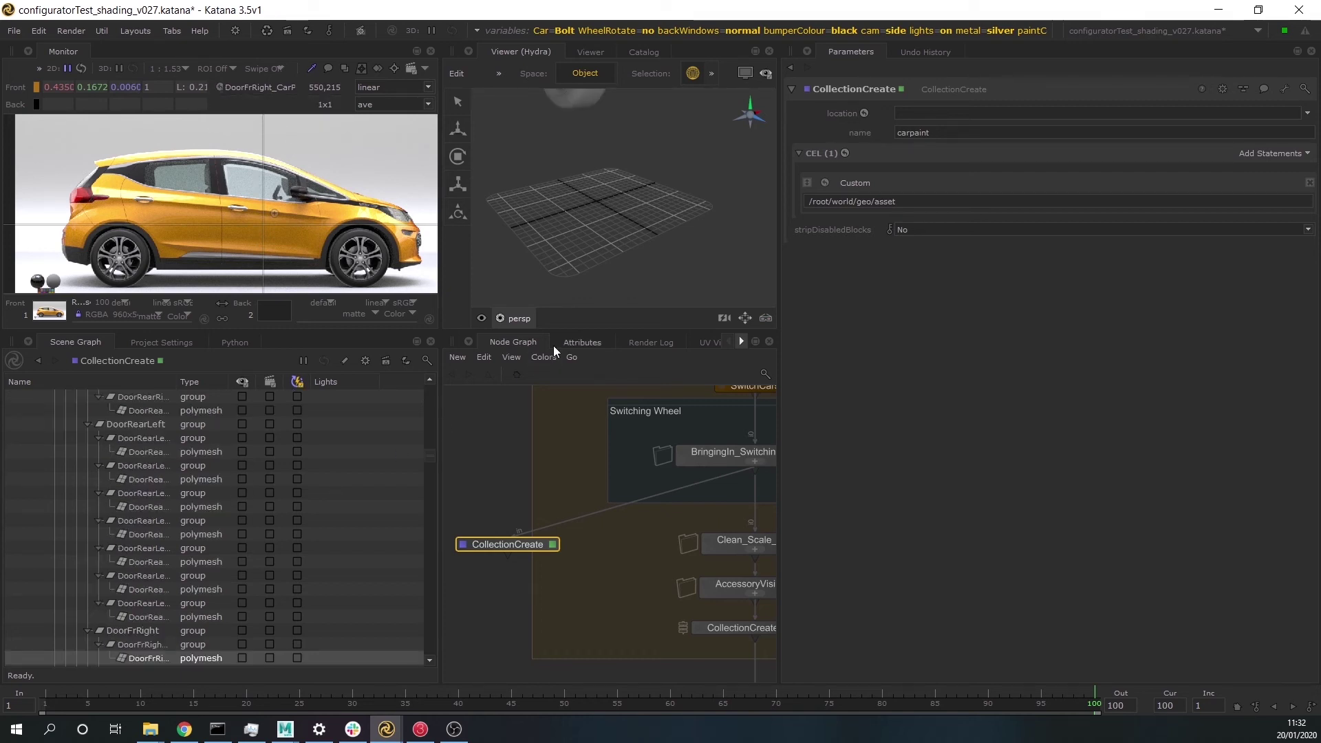
click(578, 343)
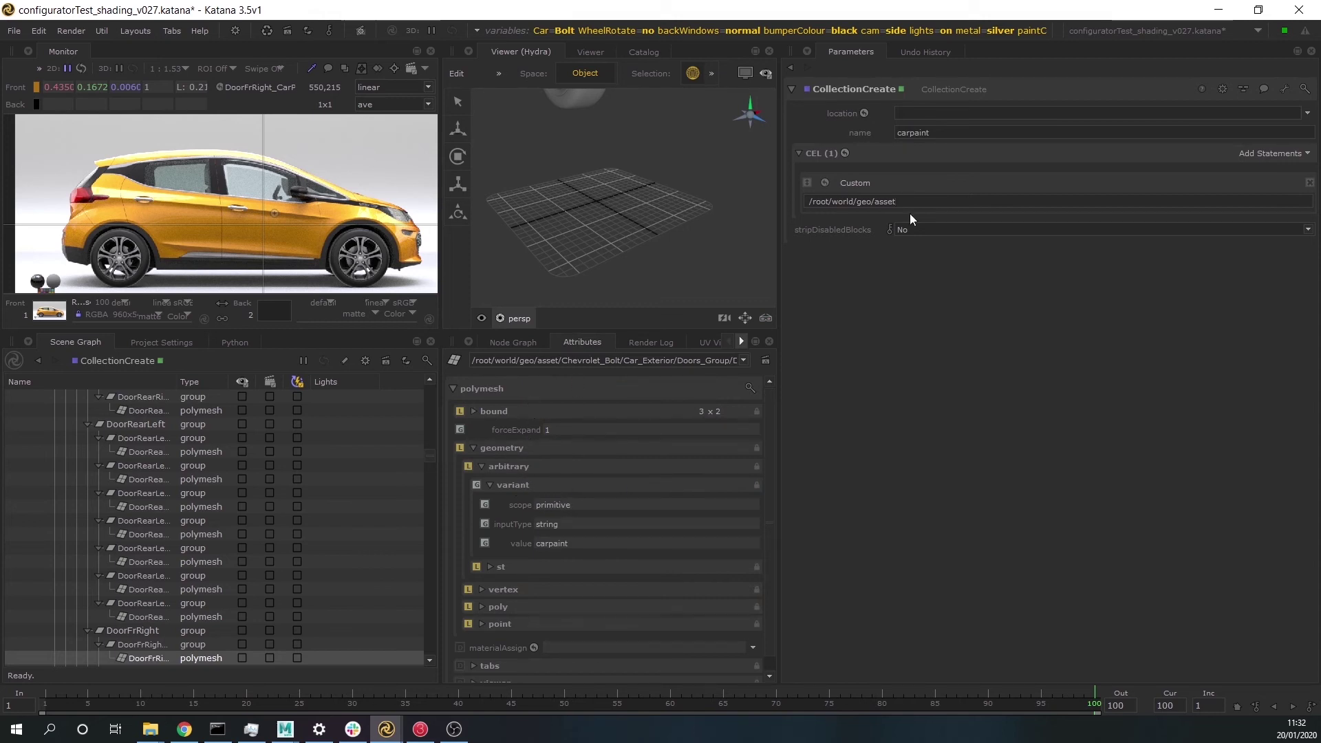
Append //*{attr("geometry.arbitrary.variant.value")=="carpaint"} to the CEL, fixing the missing quotes
text(//)
text(*{attr("geometry.arbitrary.variant.value")==carpa)
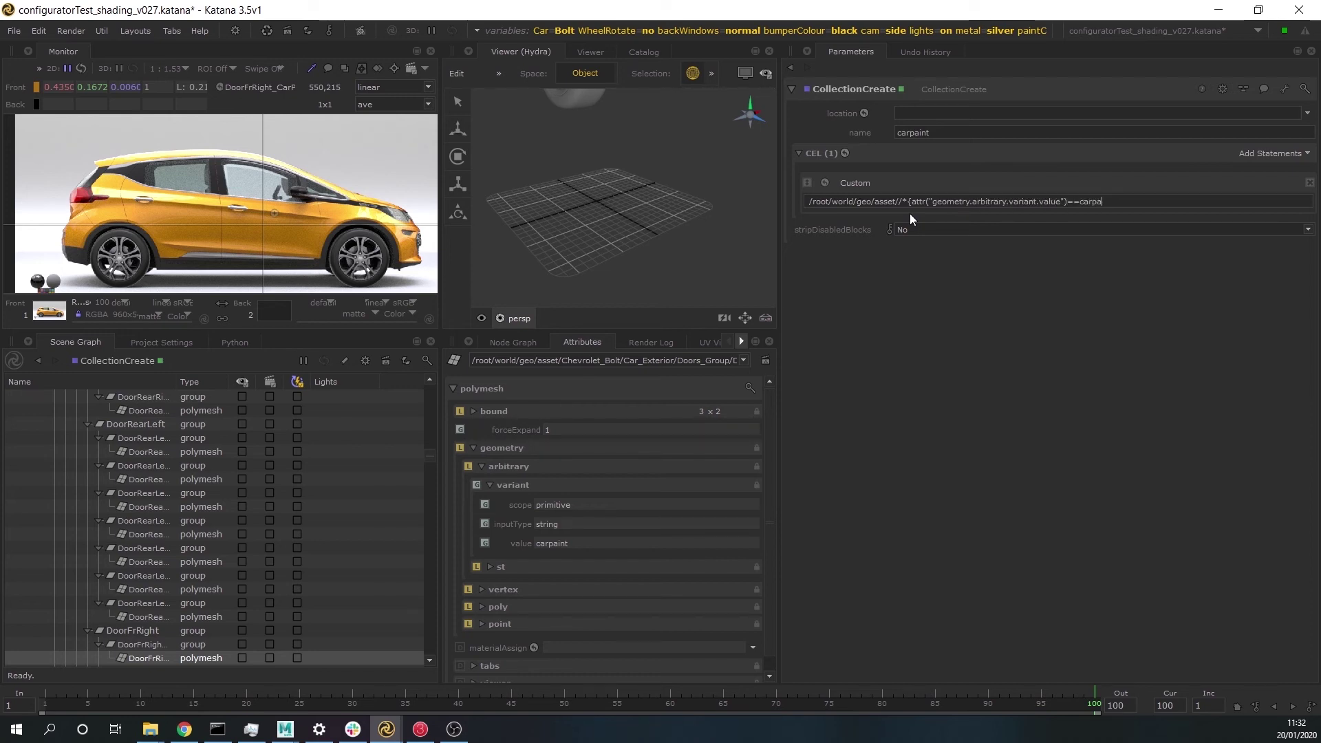
text(int})
key(Return)
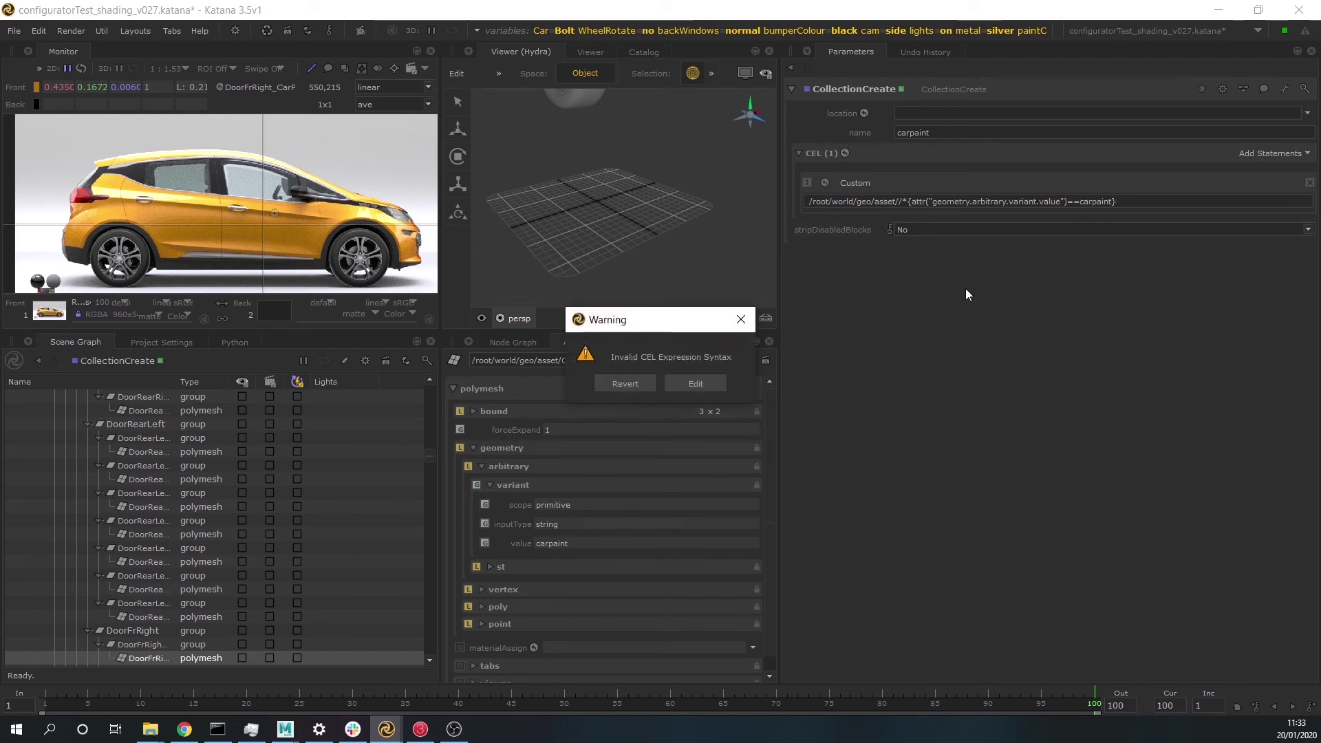
click(696, 384)
click(1135, 203)
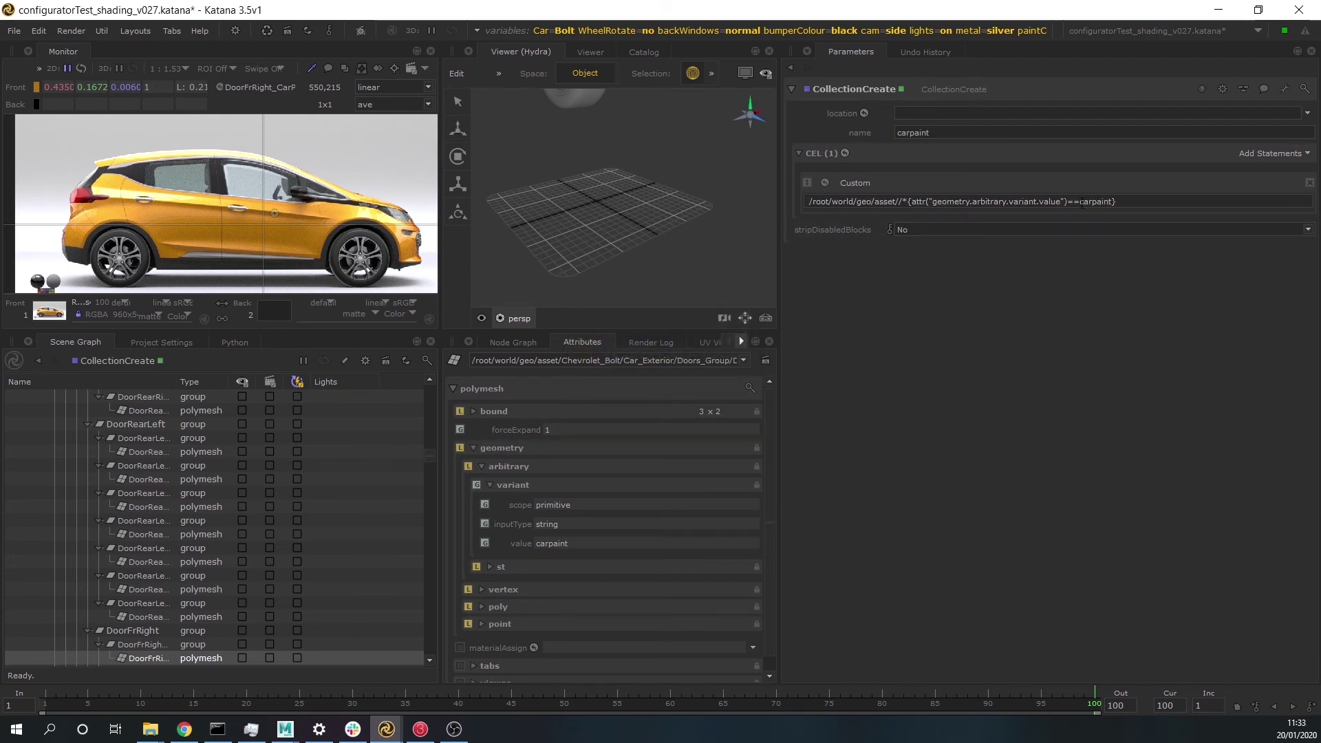
click(1080, 201)
text(")
click(1119, 202)
text(")
Select all scene locations the carpaint CEL expression matches
click(825, 181)
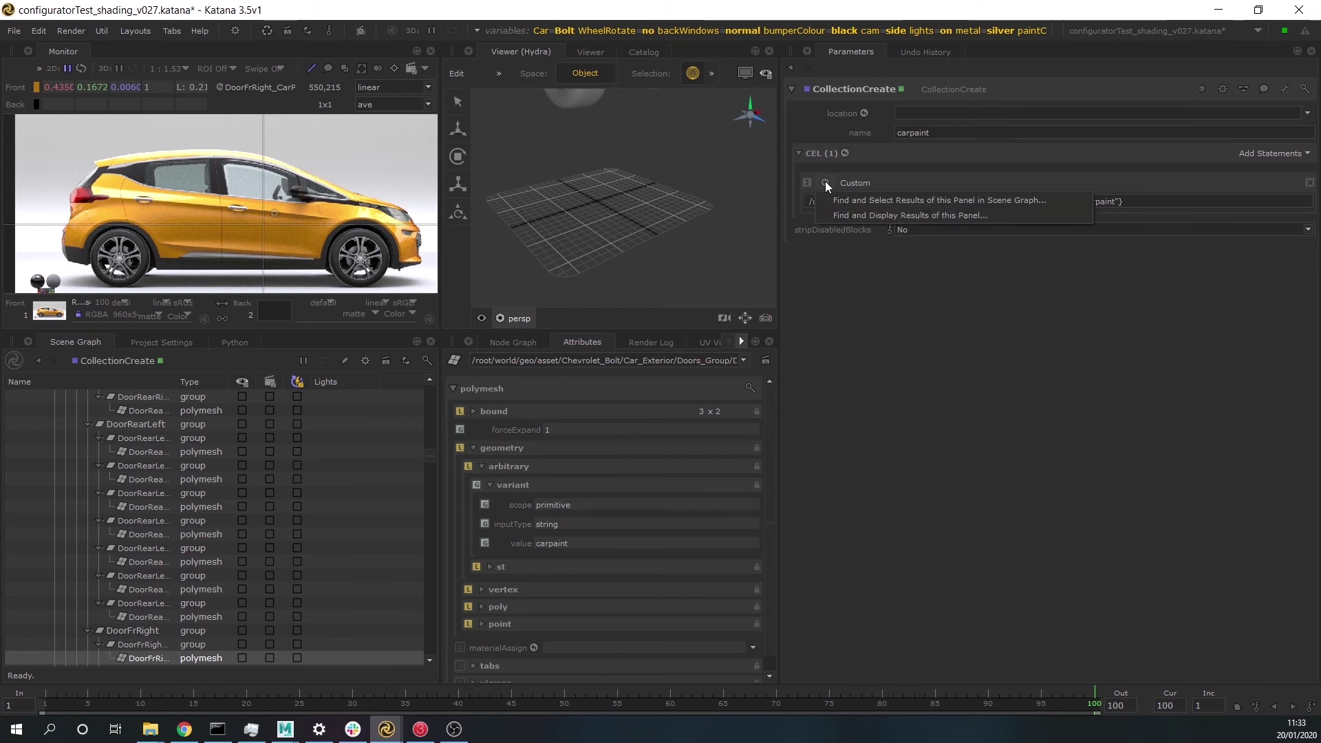
click(927, 201)
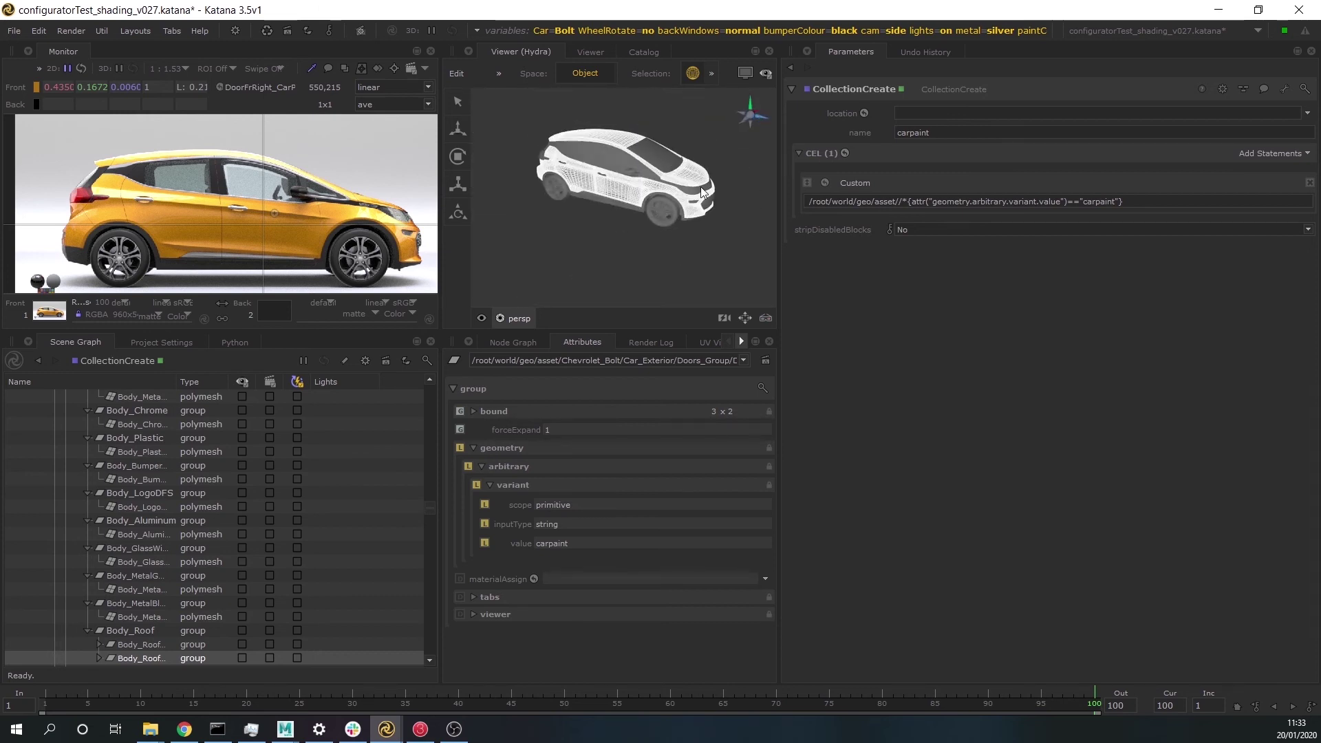
drag(447, 478, 430, 385)
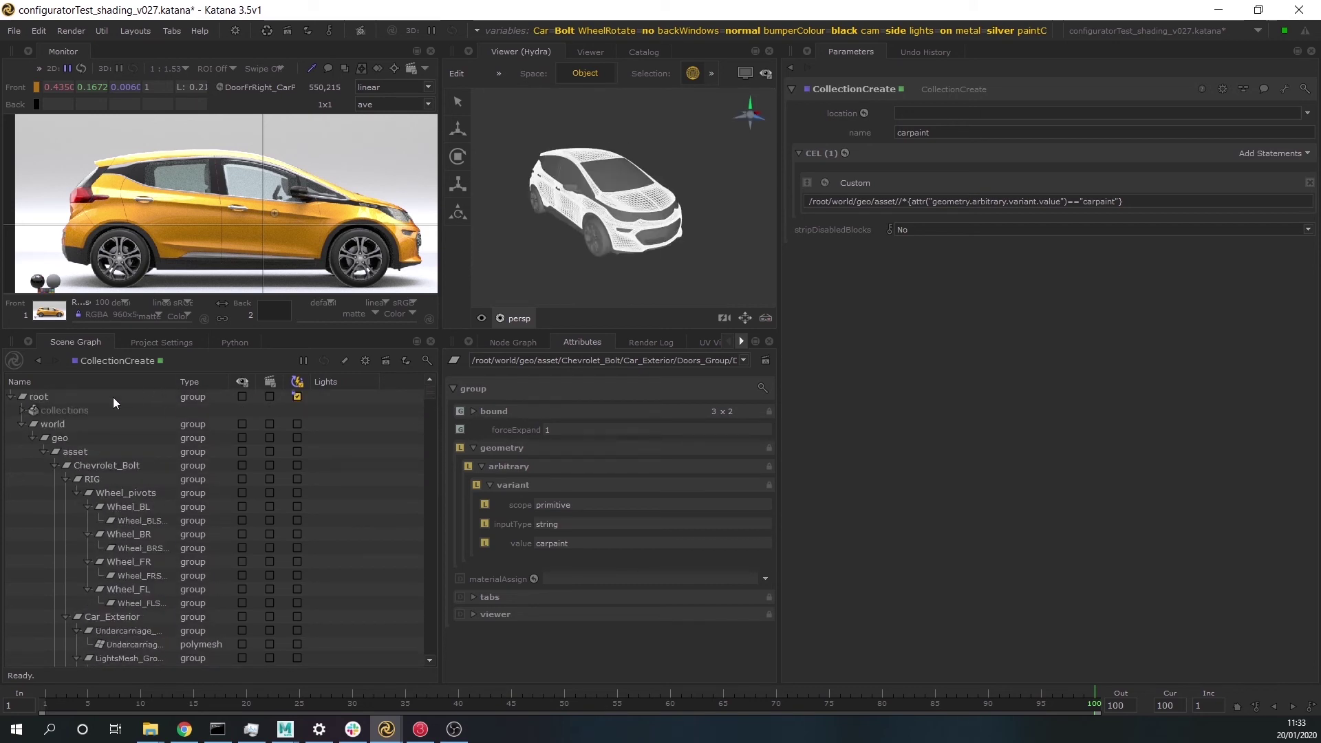
Expand collections to reveal carpaint, select root, and return to the Node Graph
click(22, 411)
click(39, 396)
click(513, 342)
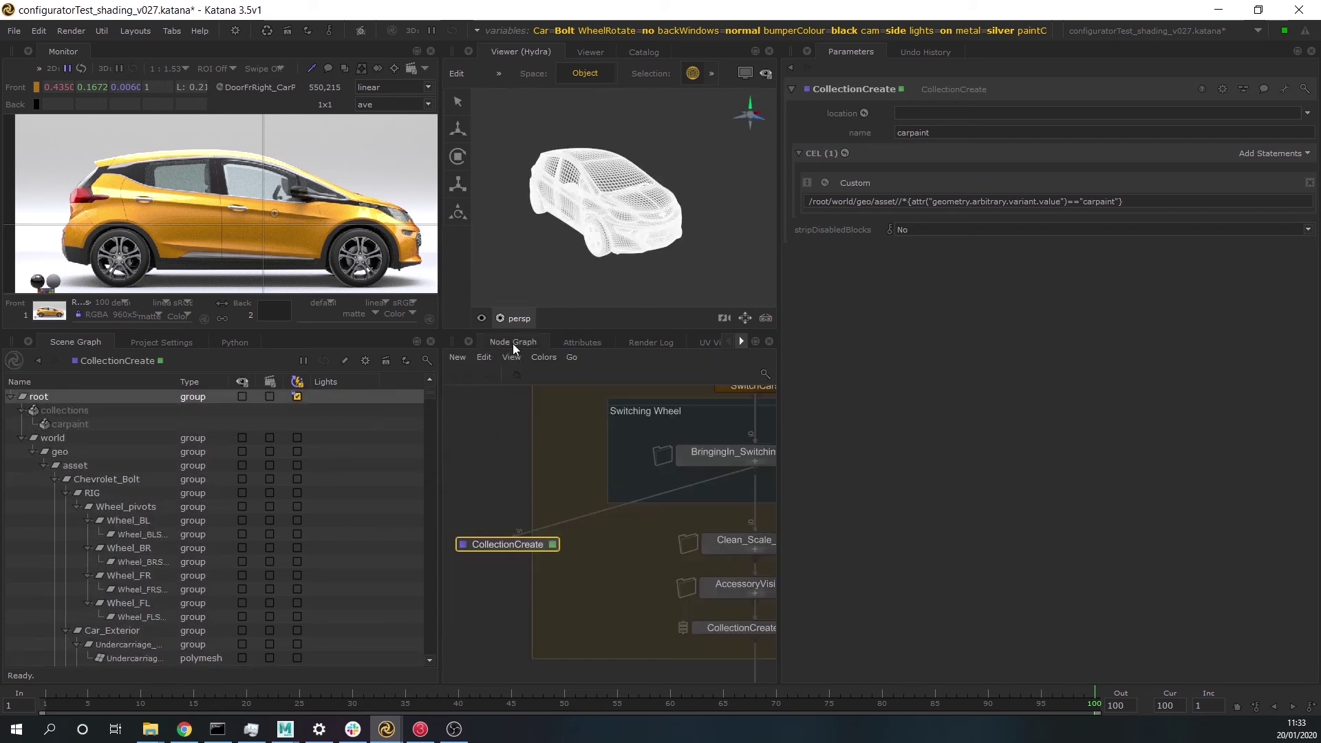
scroll(592, 498, down, 6)
scroll(569, 502, up, 4)
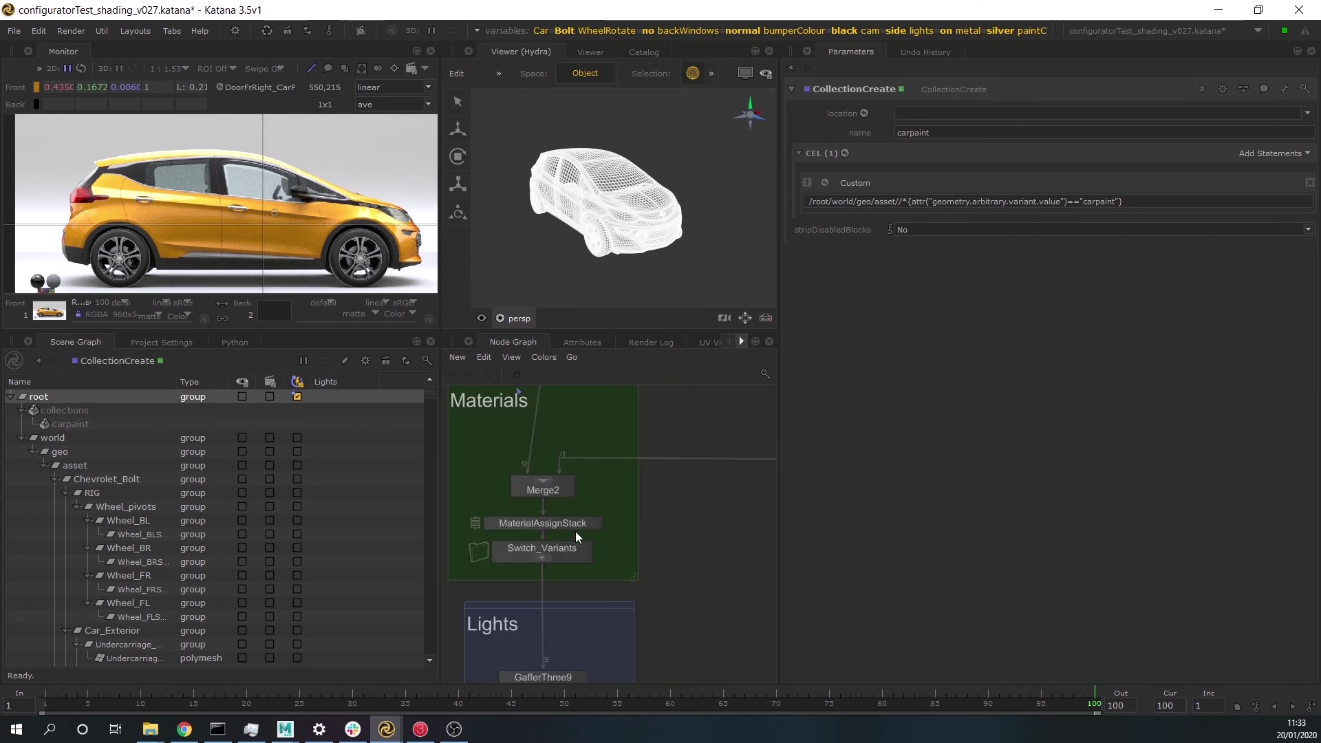
Open MaterialAssignStack's CarPaintAssign CEL, select the carPaint meshes it targets, and orbit the car
double_click(577, 526)
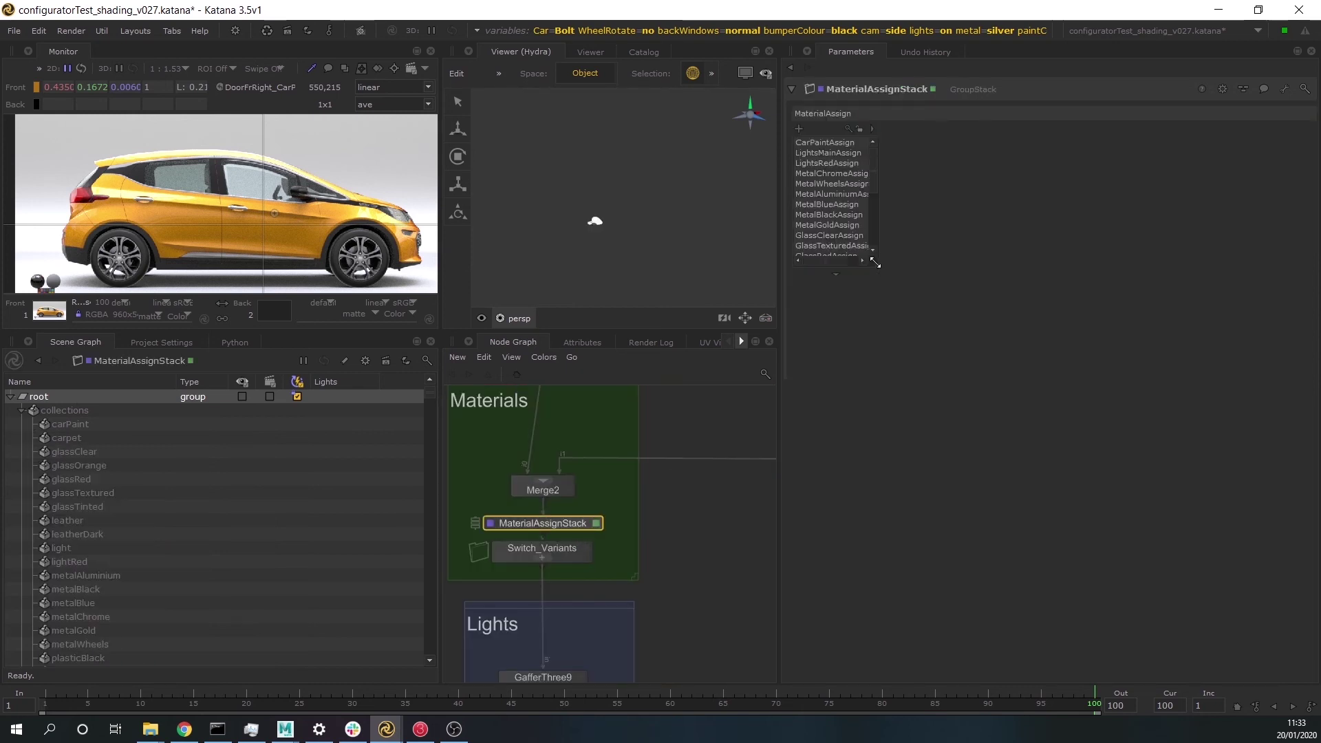
drag(877, 261, 984, 449)
click(861, 141)
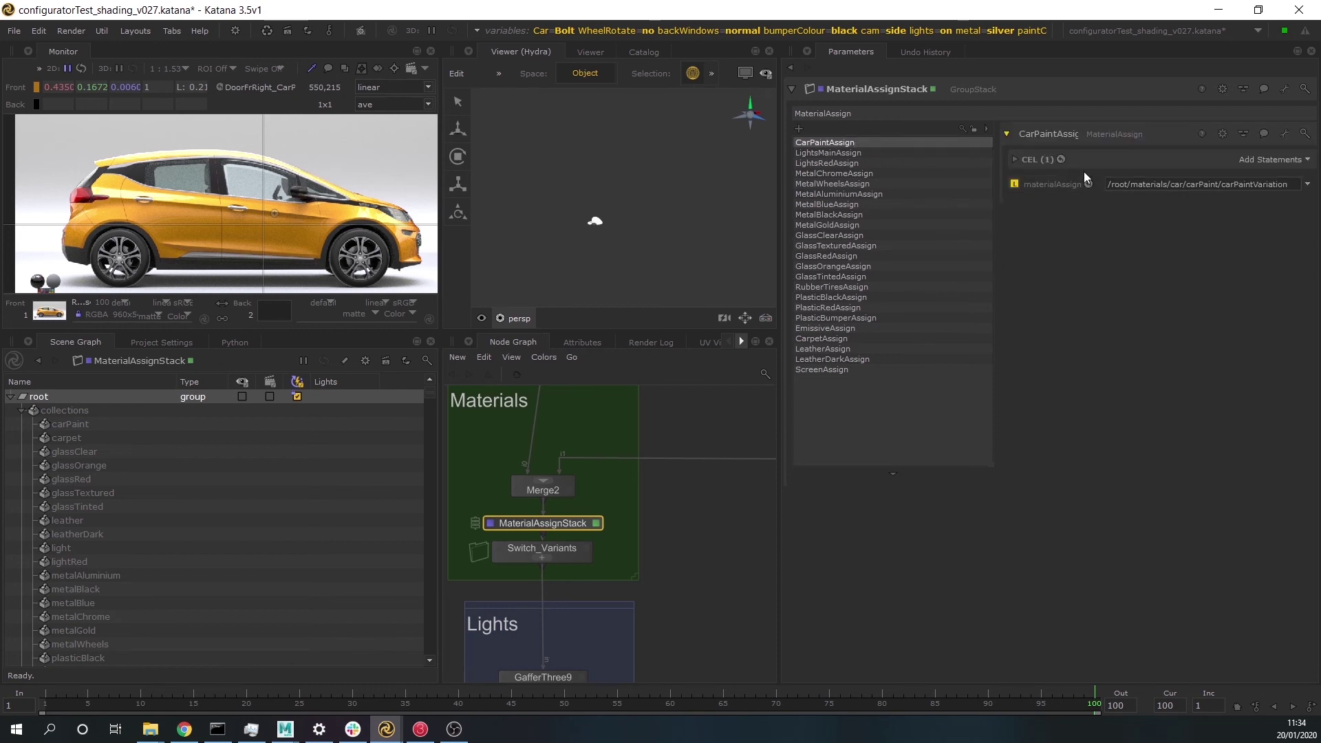
click(1030, 161)
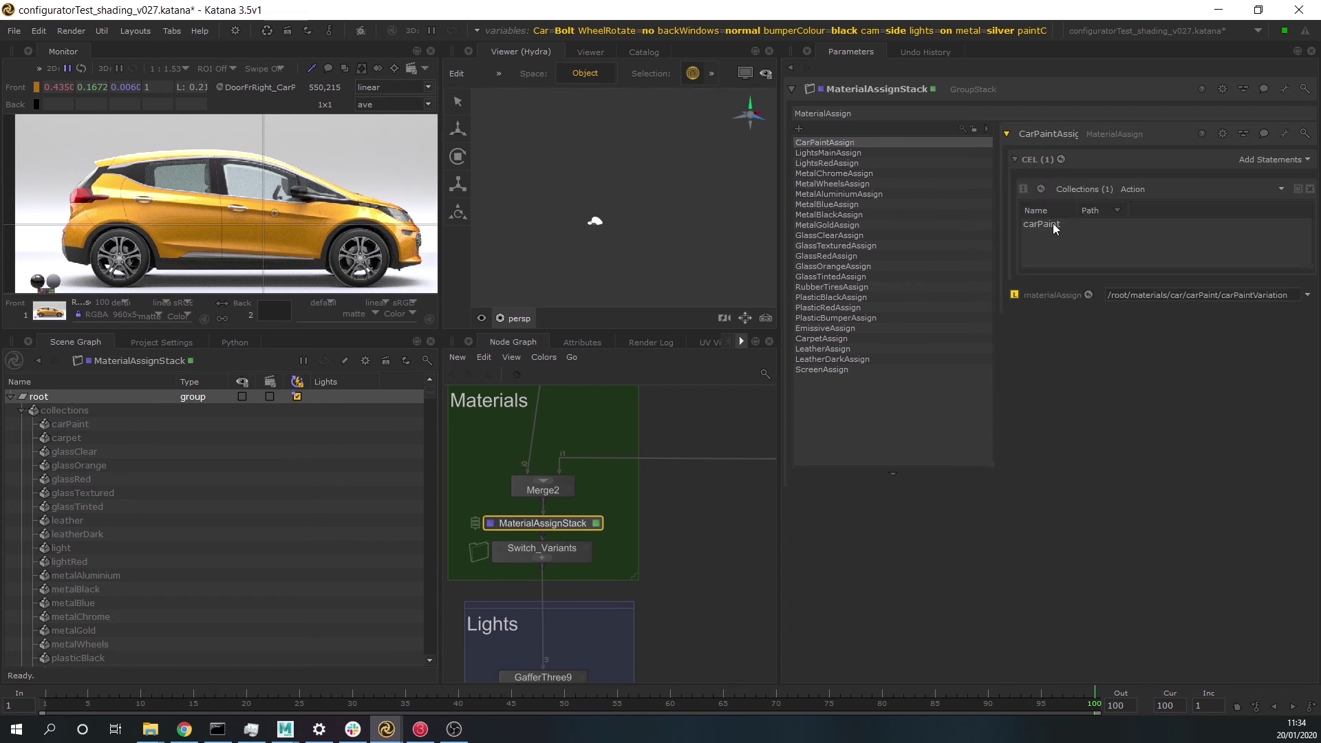
click(1041, 190)
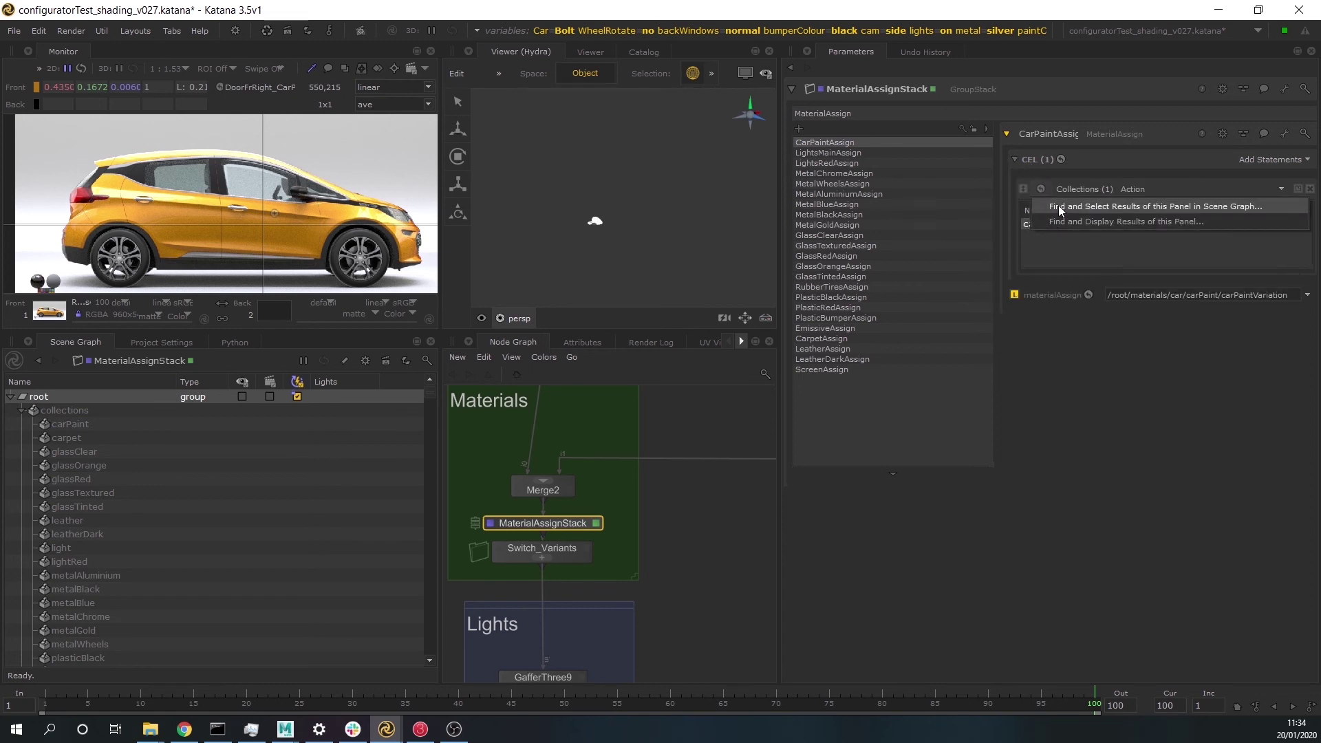
scroll(597, 233, up, 5)
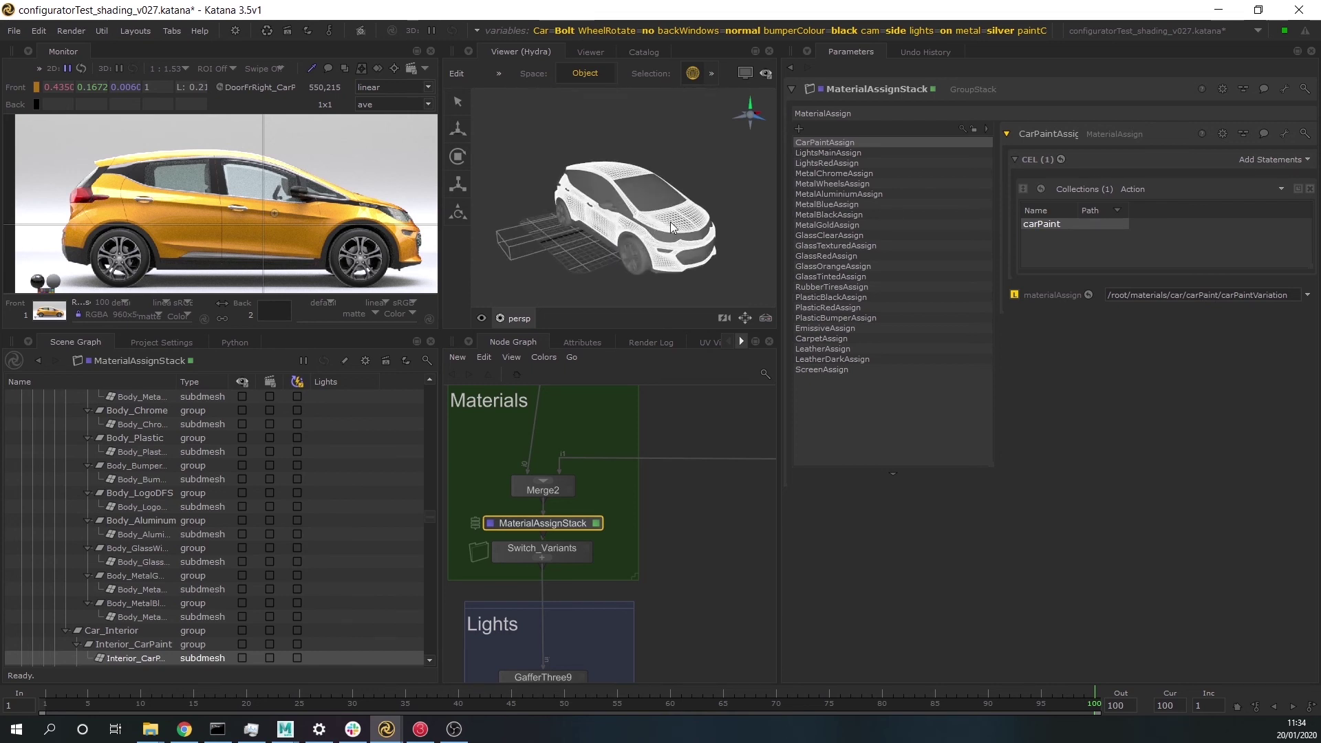
alt+drag(671, 227, 728, 215)
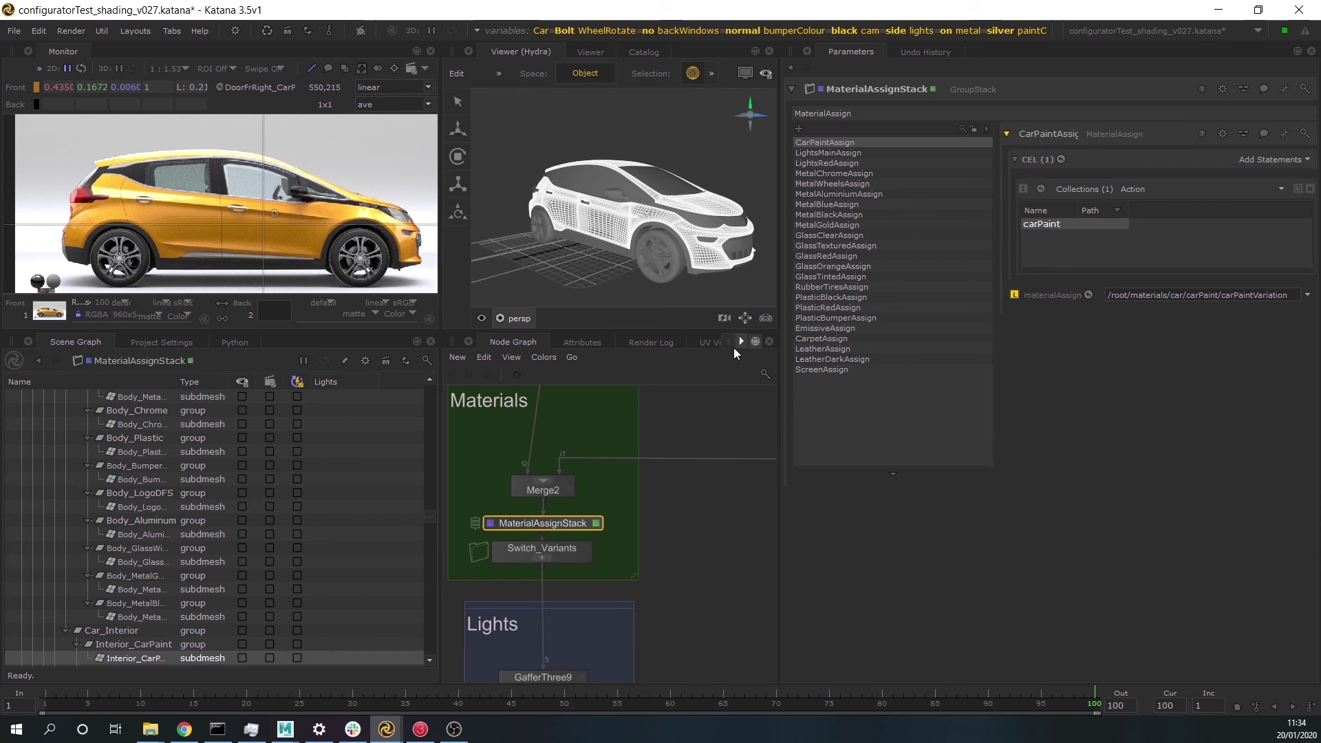
click(710, 415)
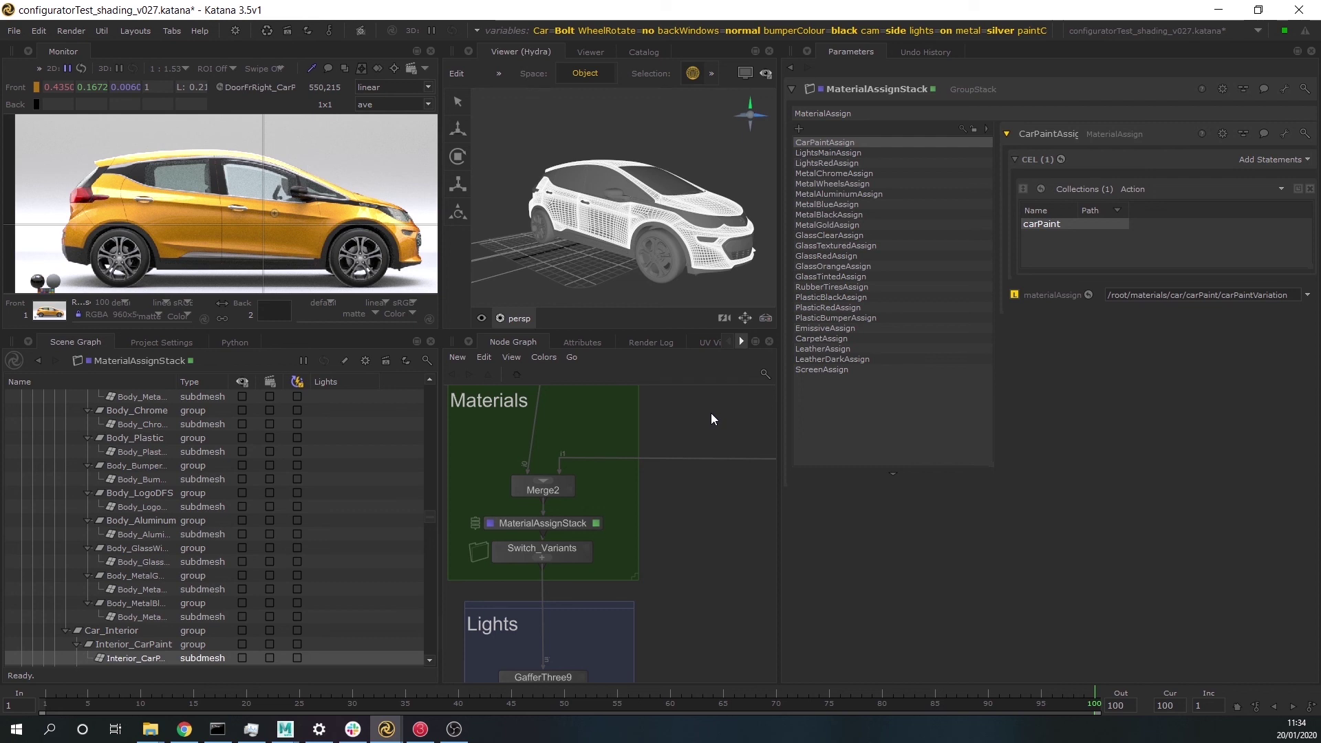